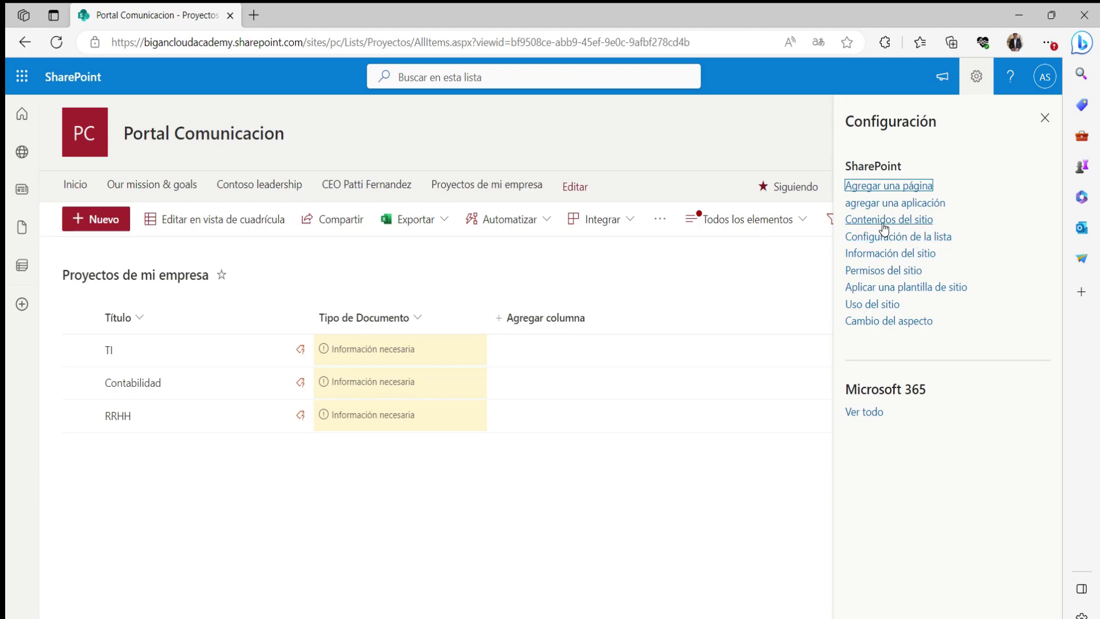
Create a document library named Repositorio from the site contents, keeping it shown in the site navigation.
{"action": "left_click", "coordinate": [885, 221]}
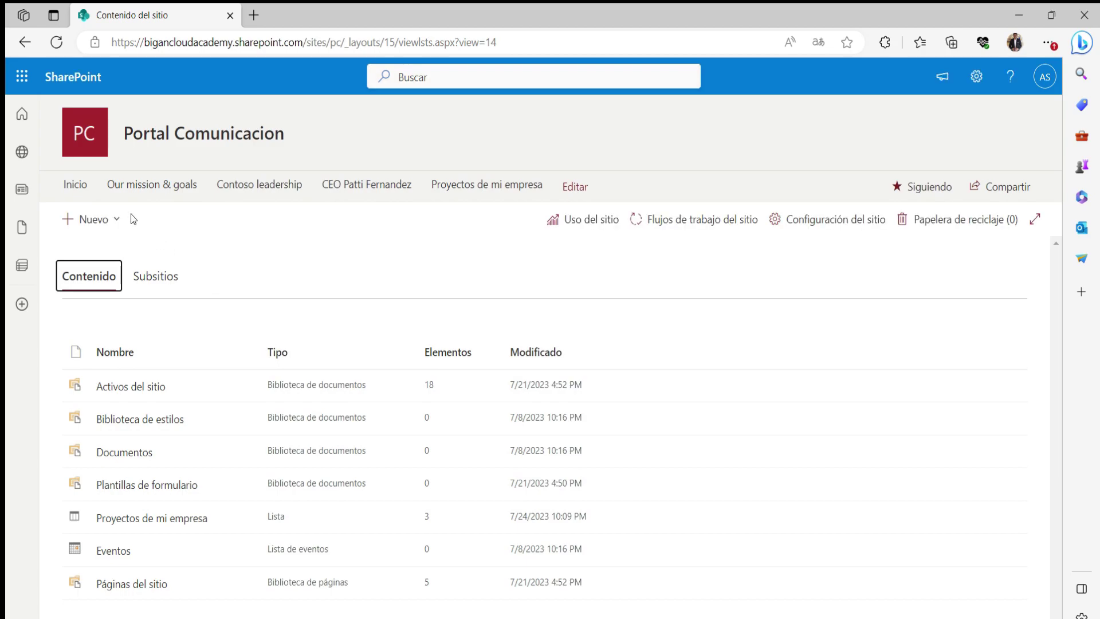
{"action": "left_click", "coordinate": [118, 222]}
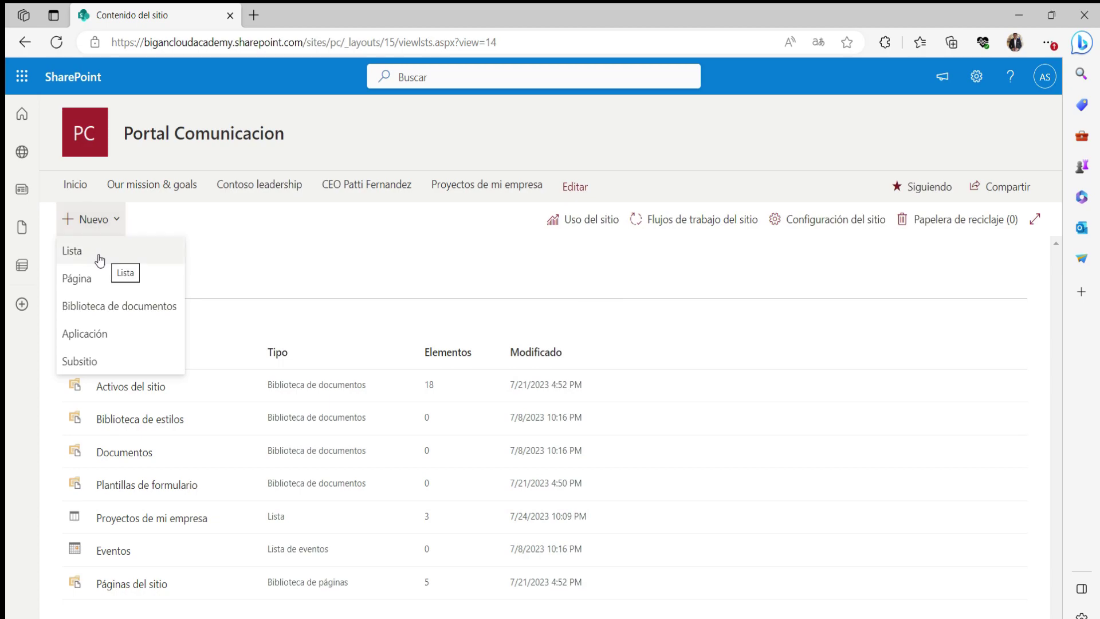
{"action": "left_click", "coordinate": [100, 313]}
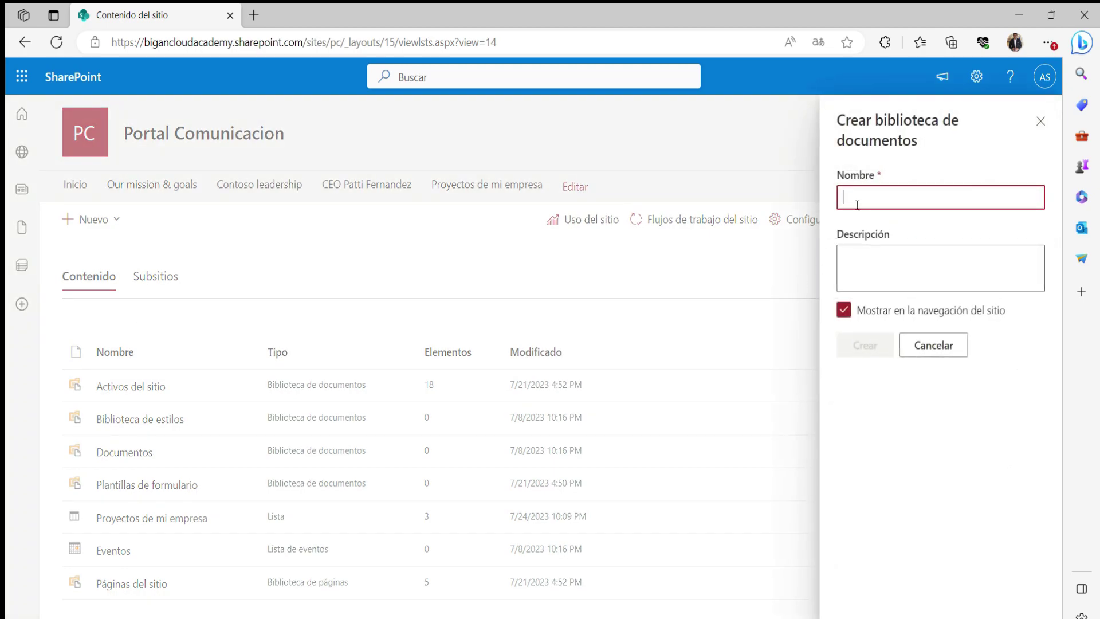
{"action": "type", "text": "B"}
{"action": "key", "text": "BackSpace"}
{"action": "type", "text": "Repositorio"}
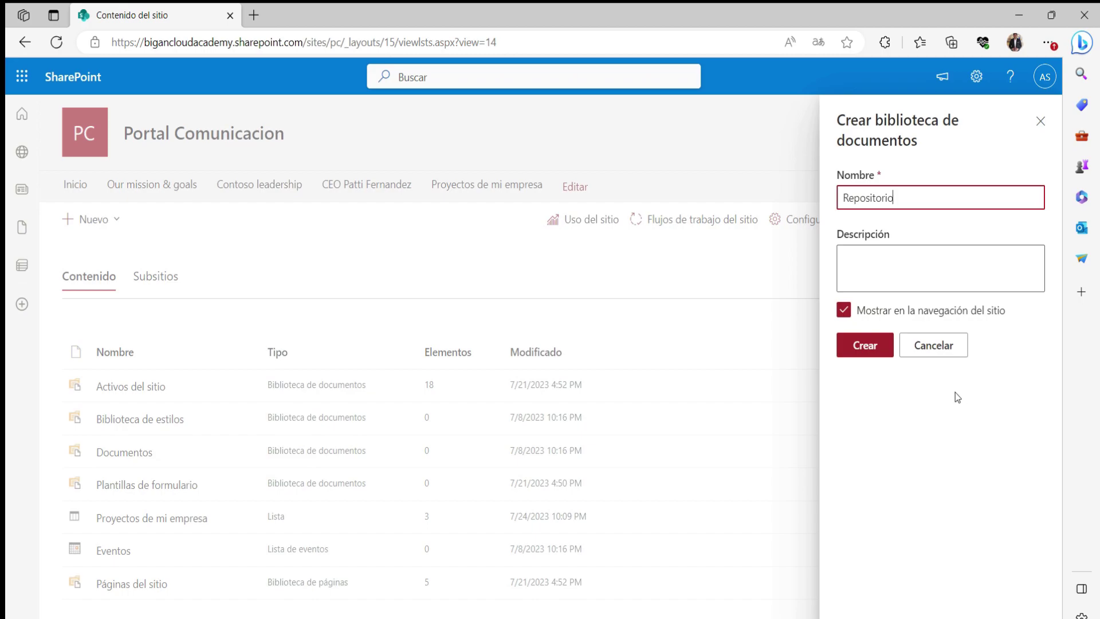
{"action": "left_click", "coordinate": [864, 345]}
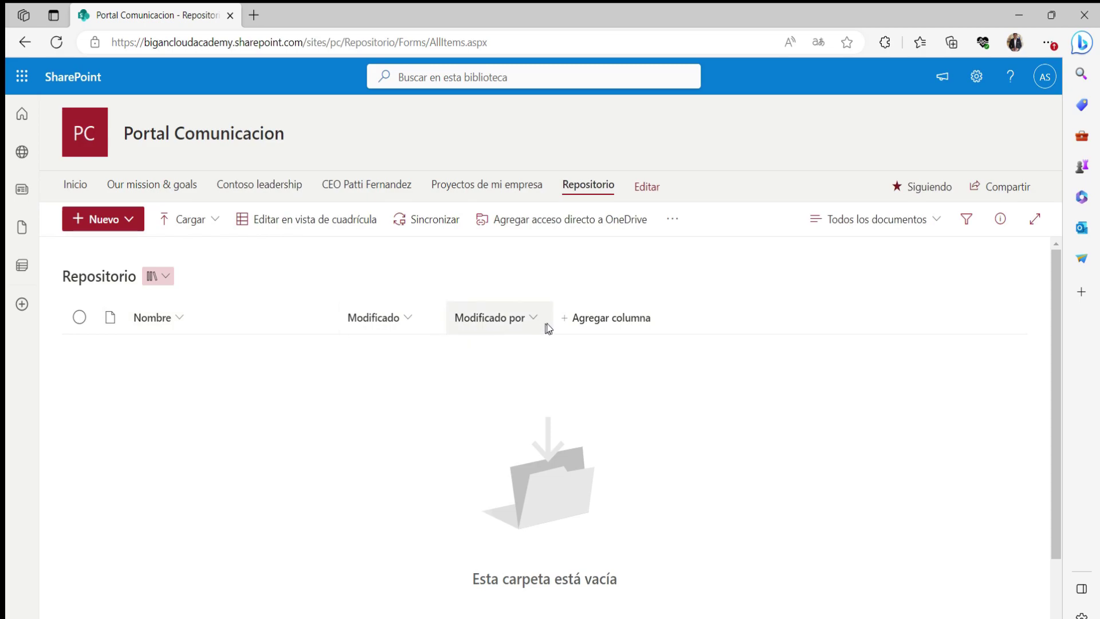
Add a single-line text column named Version to the Repositorio library.
{"action": "left_click", "coordinate": [590, 318]}
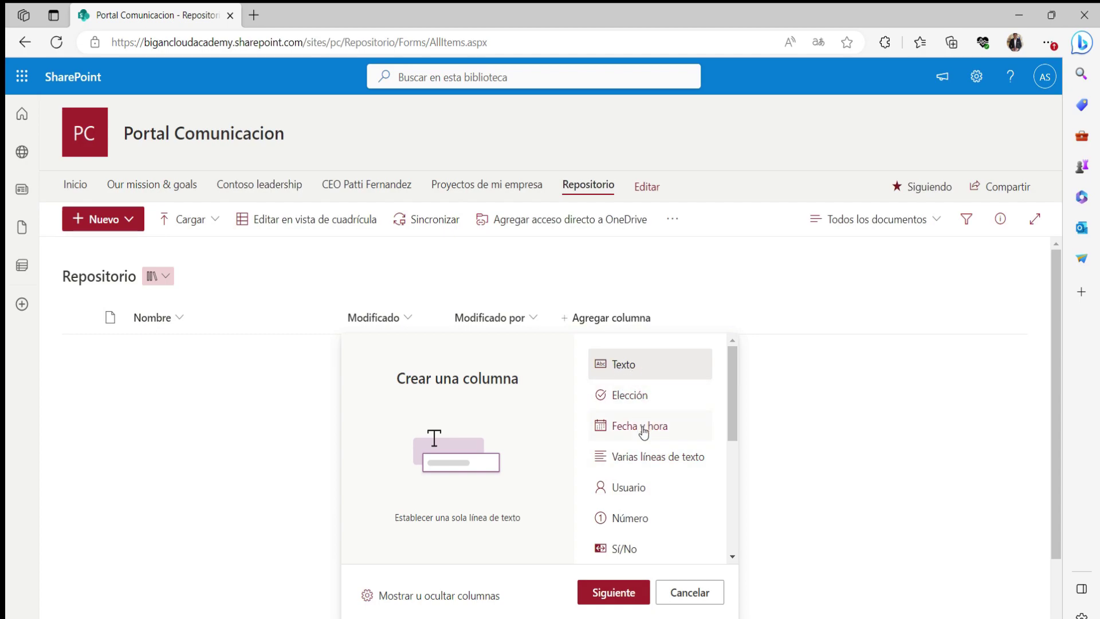
{"action": "scroll", "coordinate": [640, 496], "scroll_direction": "down", "scroll_amount": 5}
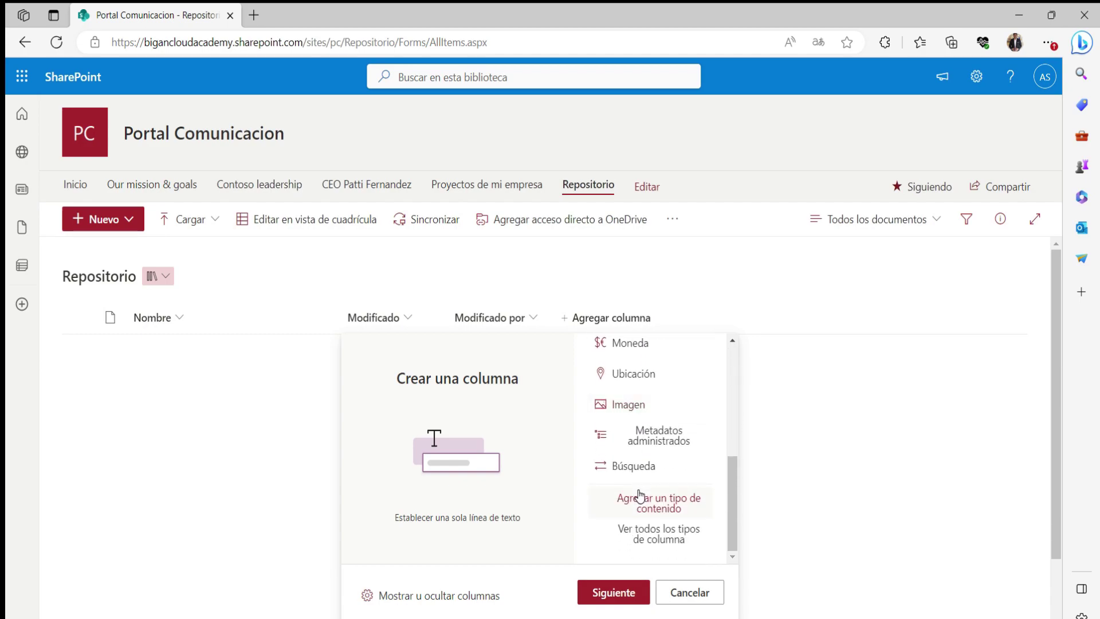
{"action": "scroll", "coordinate": [640, 496], "scroll_direction": "up", "scroll_amount": 5}
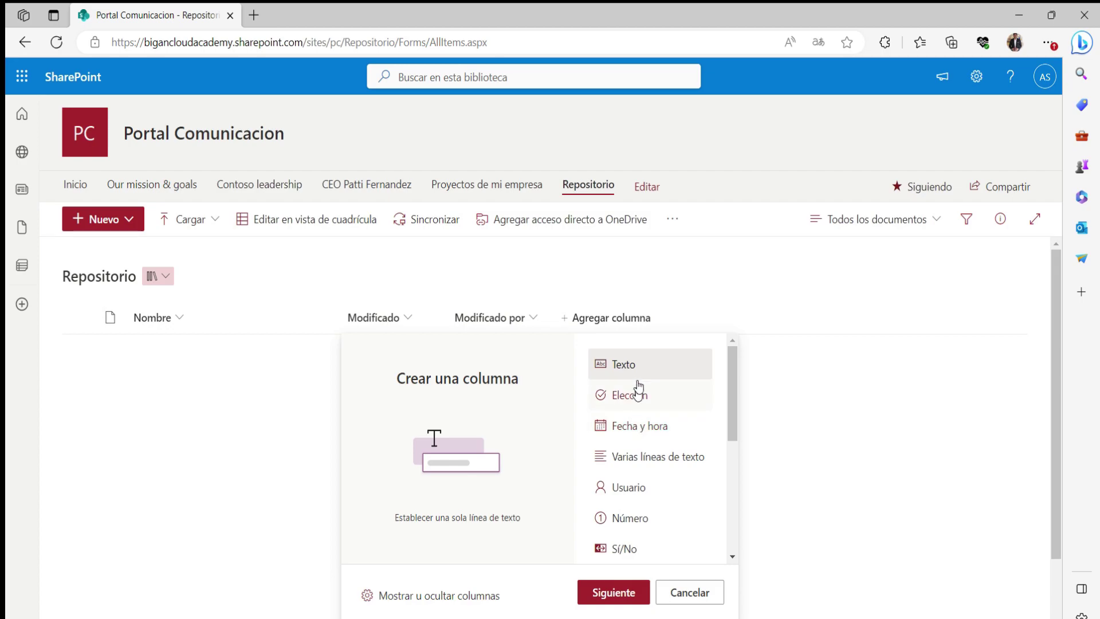
{"action": "left_click", "coordinate": [621, 590]}
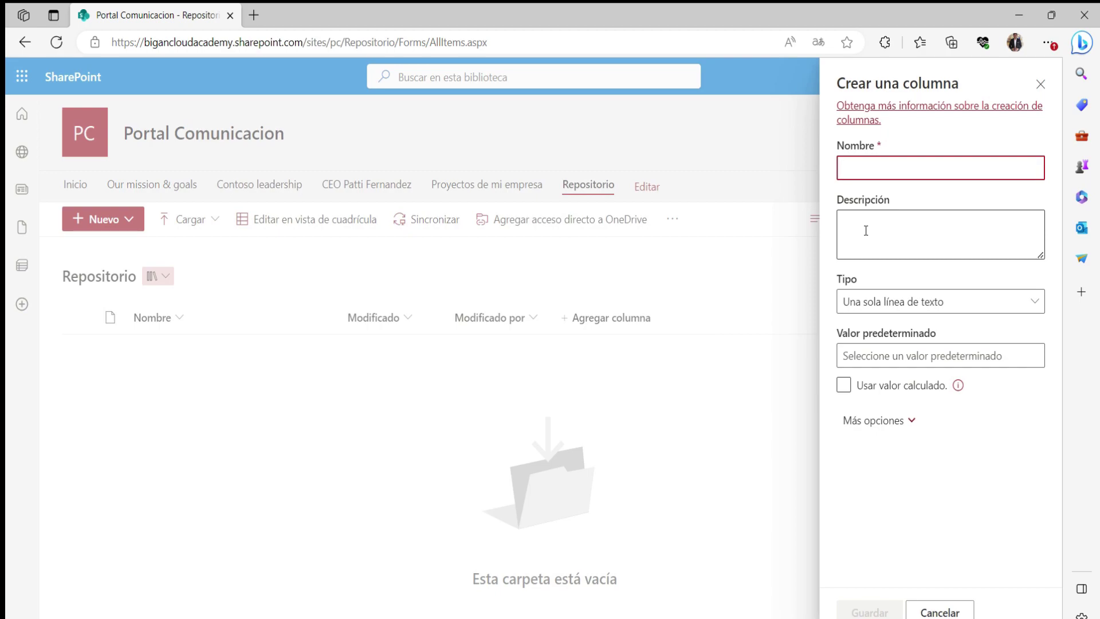
{"action": "type", "text": "VErs"}
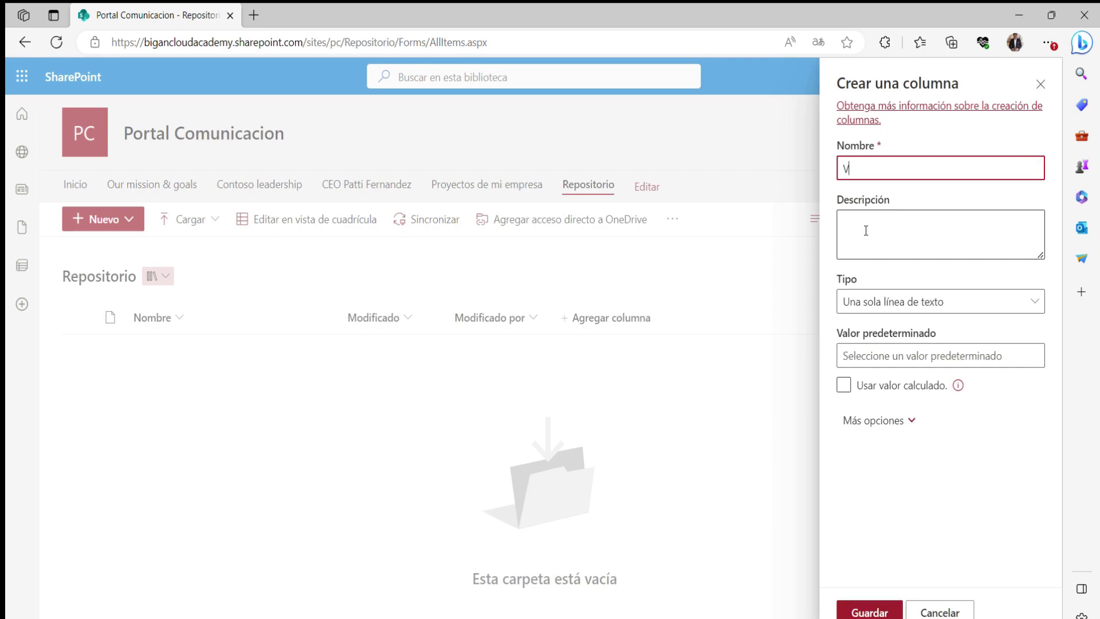
{"action": "key", "text": "BackSpace"}
{"action": "key", "text": "BackSpace"}
{"action": "key", "text": "BackSpace"}
{"action": "type", "text": "ersion"}
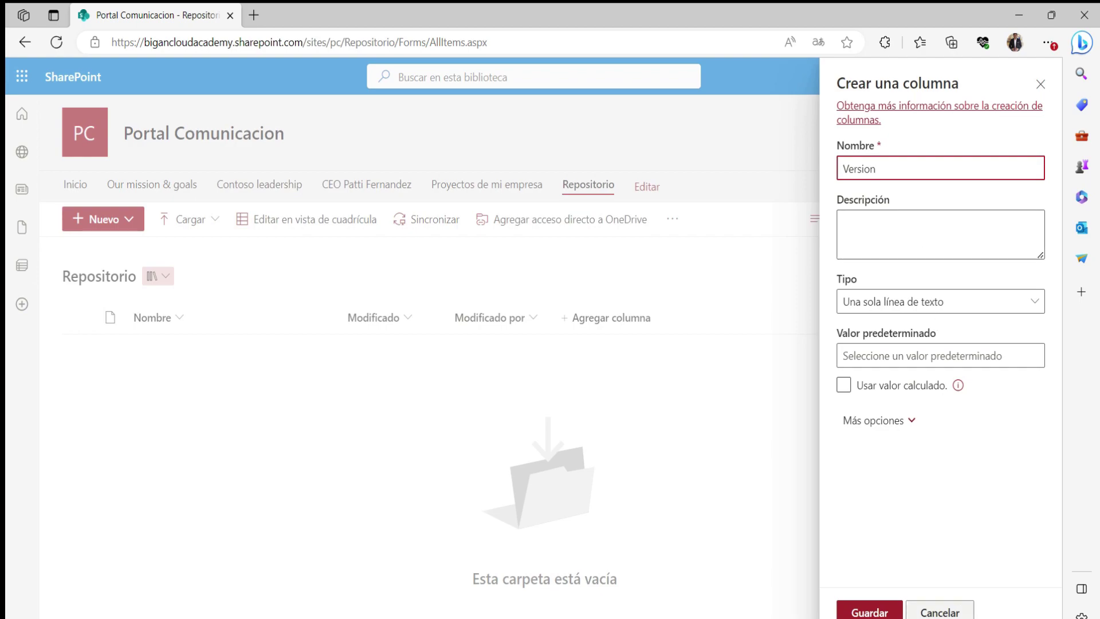
{"action": "left_click", "coordinate": [870, 608]}
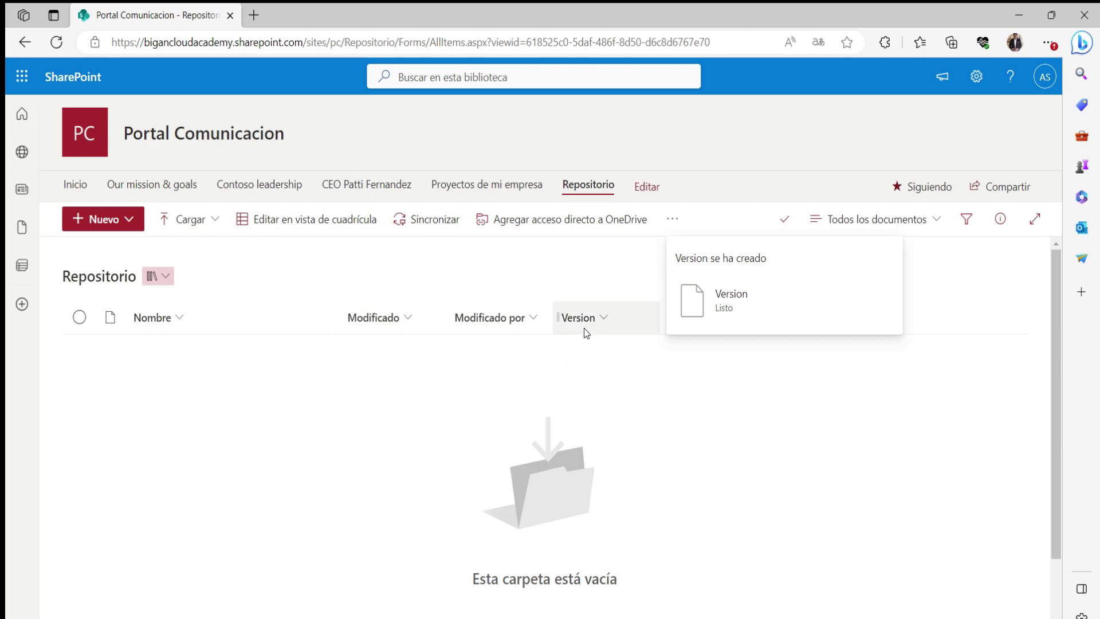
Upload help.pdf from the help folder in Descargas to the Repositorio library and select its row.
{"action": "left_click", "coordinate": [114, 225]}
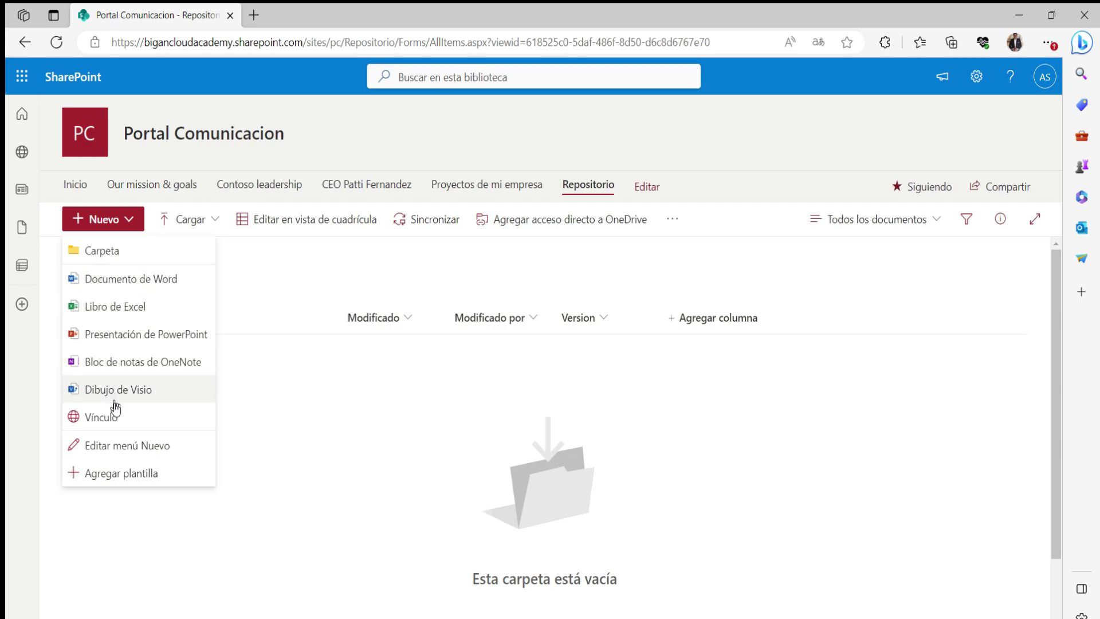
{"action": "left_click", "coordinate": [211, 222]}
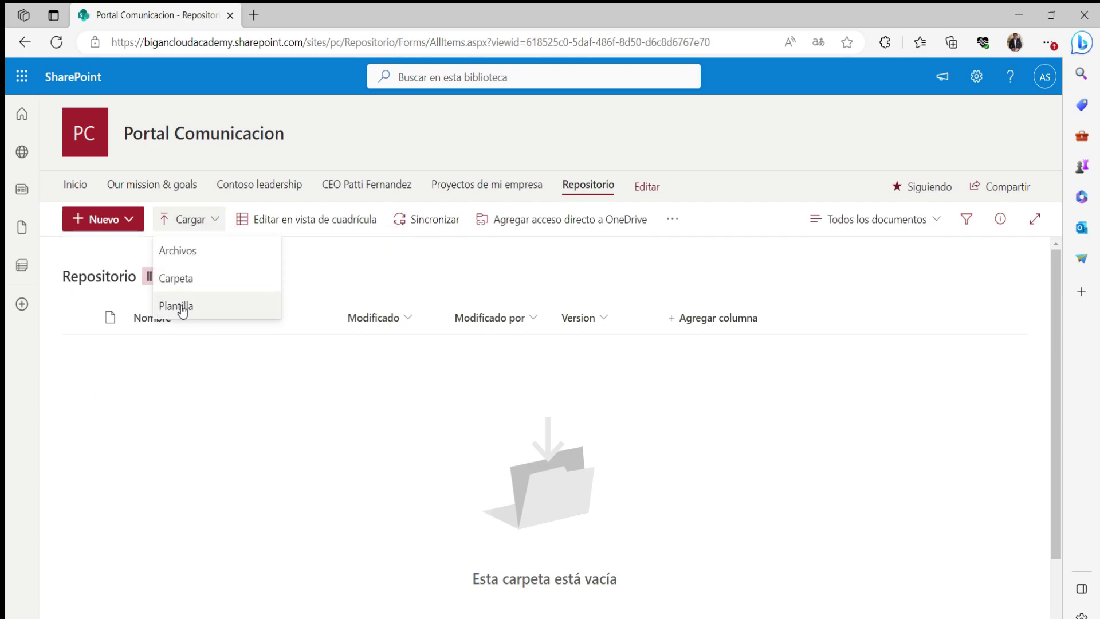
{"action": "left_click", "coordinate": [127, 218]}
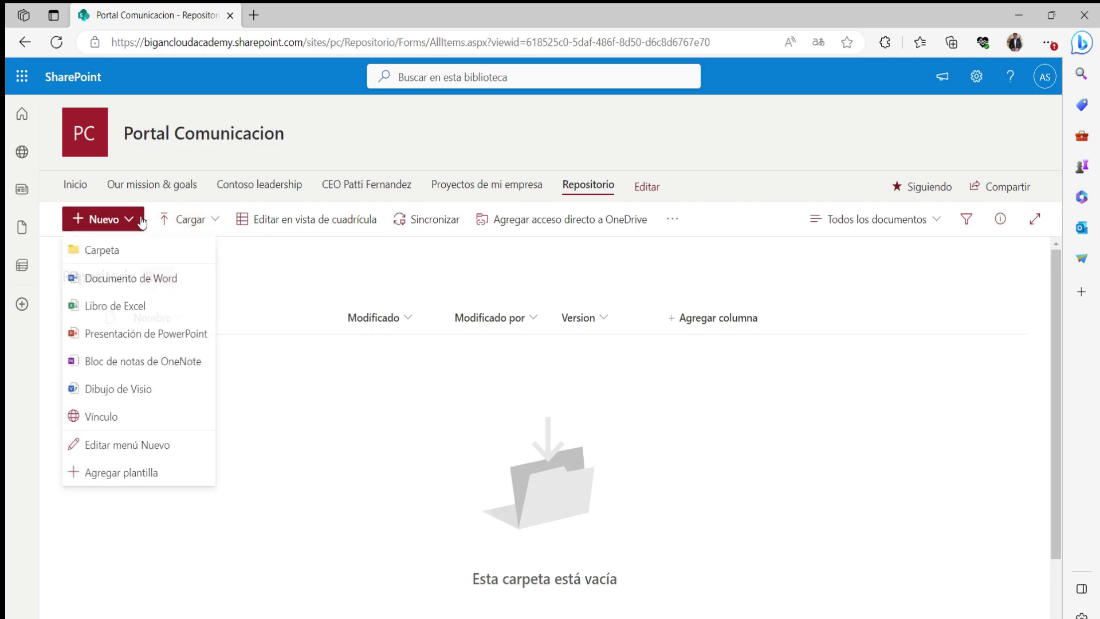
{"action": "left_click", "coordinate": [184, 229]}
{"action": "left_click", "coordinate": [187, 253]}
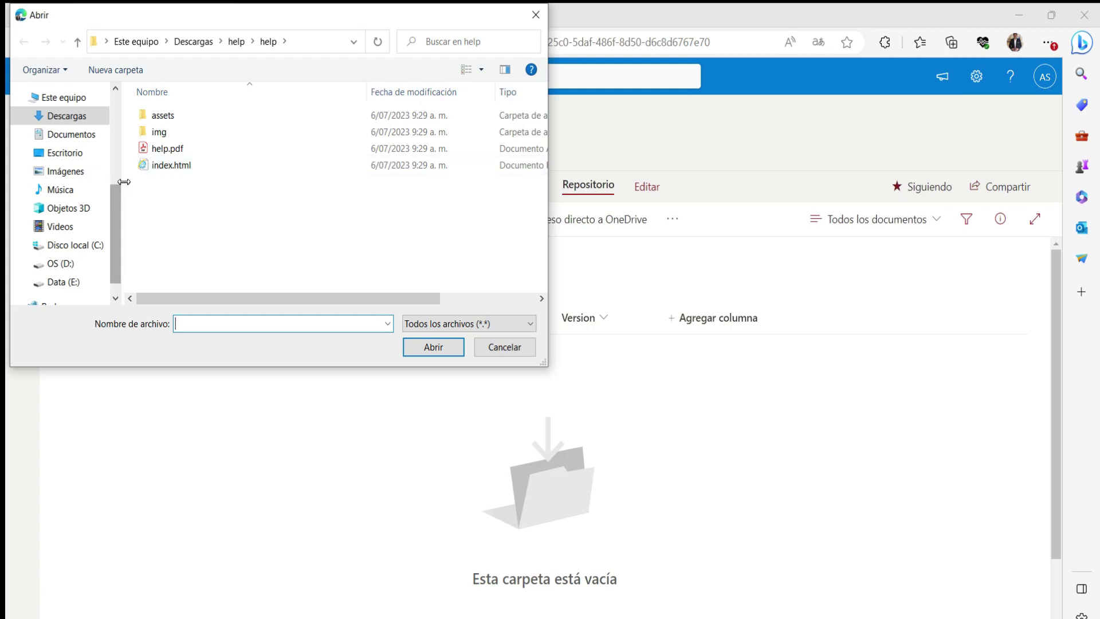
{"action": "left_click", "coordinate": [165, 149]}
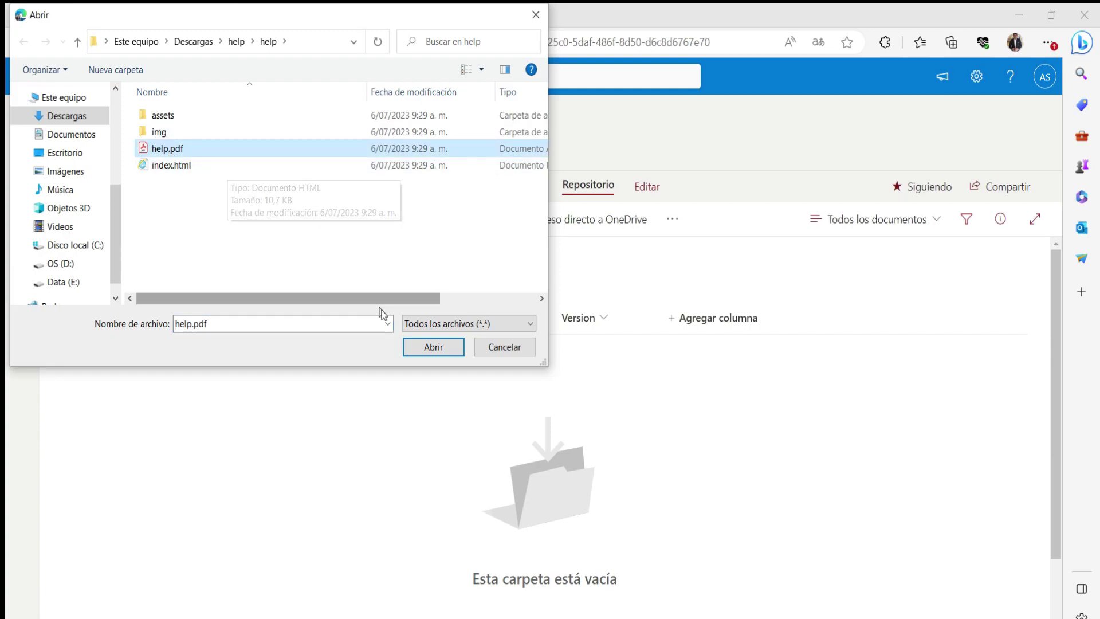
{"action": "left_click", "coordinate": [433, 348]}
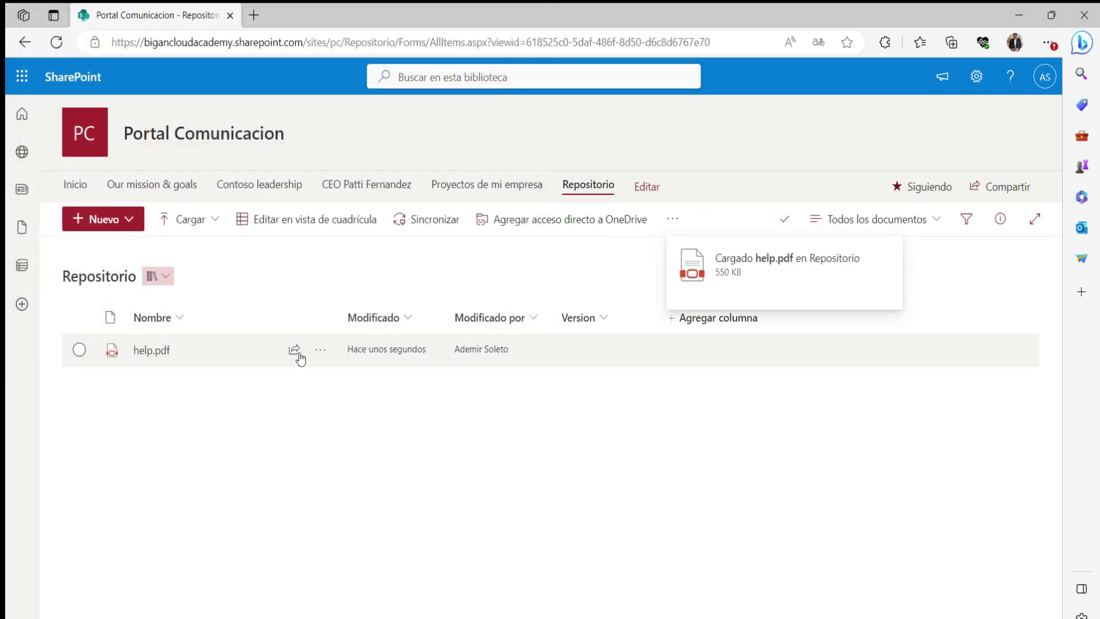
{"action": "mouse_move", "coordinate": [294, 350]}
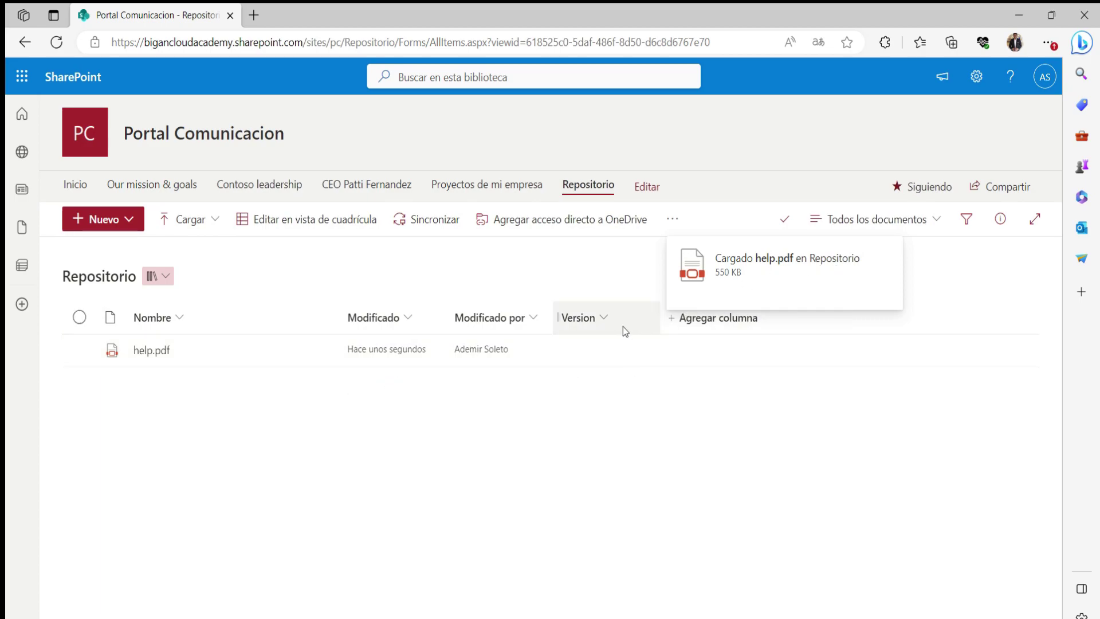
{"action": "left_click", "coordinate": [559, 360]}
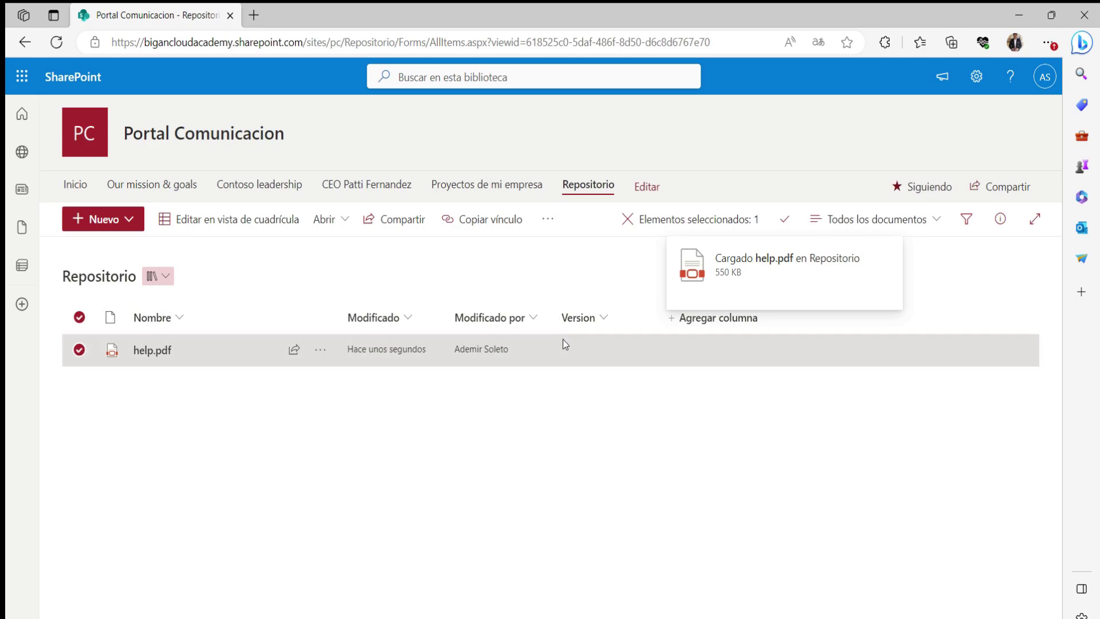
Start a new choice column in the library and name it TipoDocumento.
{"action": "left_click", "coordinate": [715, 320]}
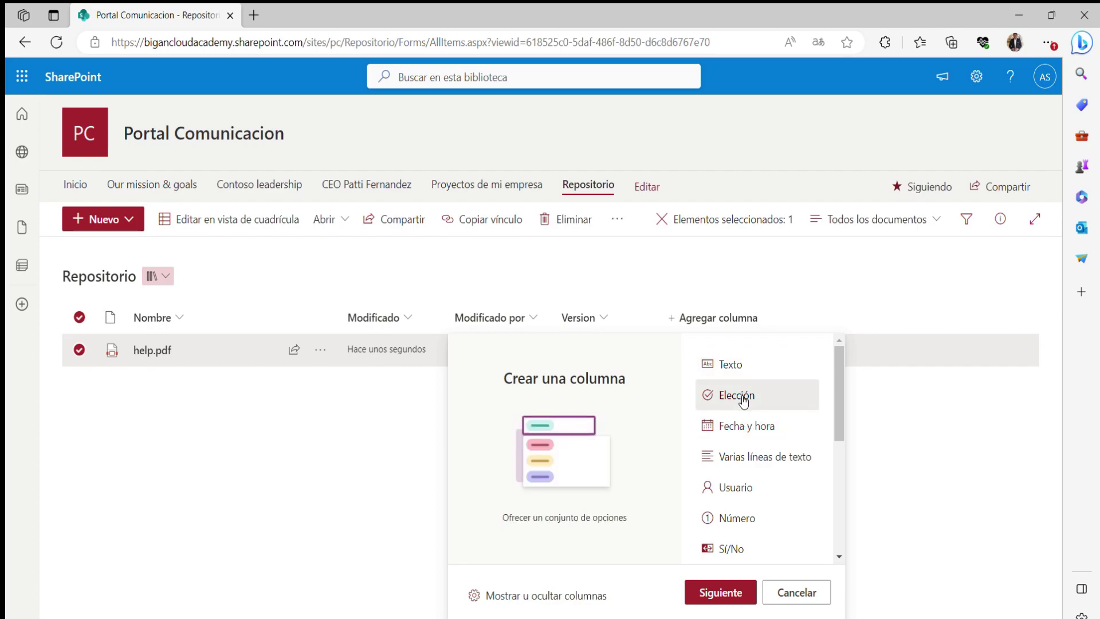
{"action": "left_click", "coordinate": [720, 592]}
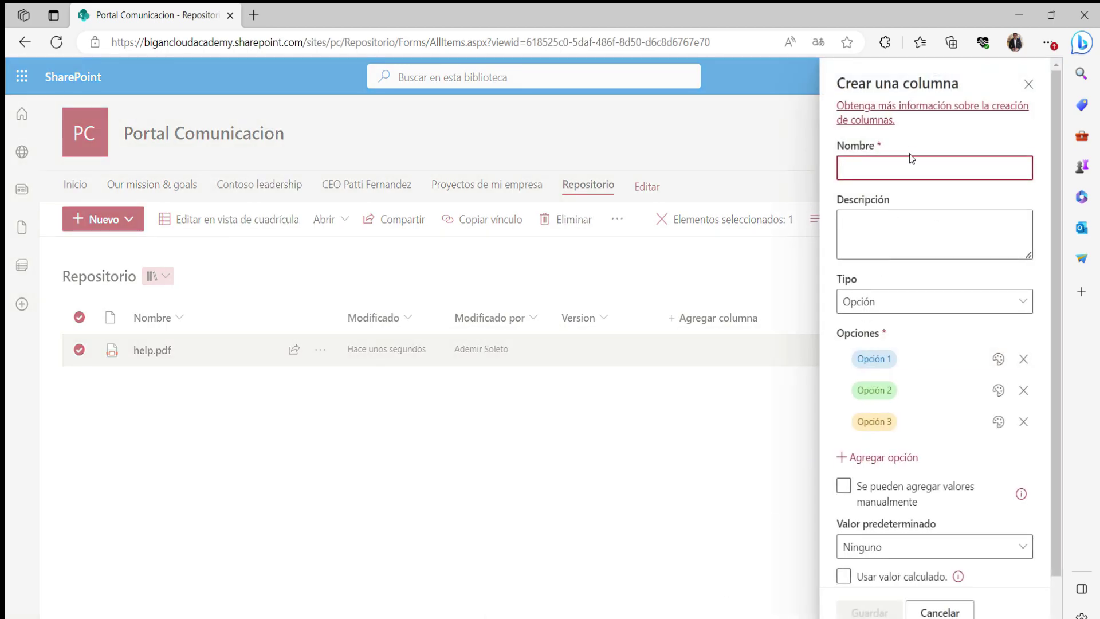
{"action": "type", "text": "TIpo"}
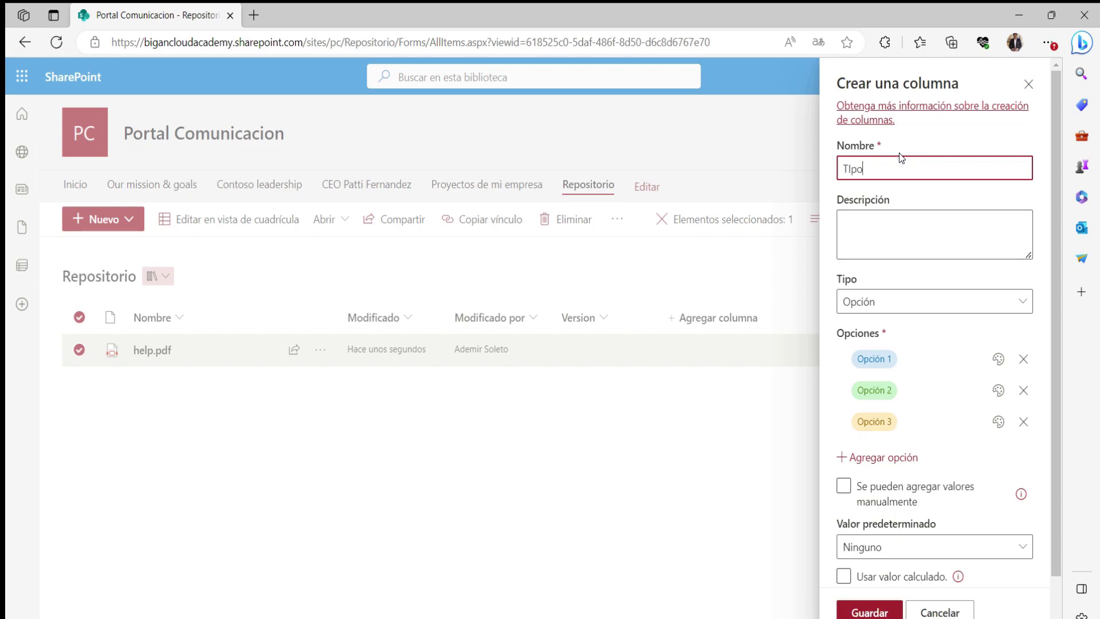
{"action": "key", "text": "BackSpace"}
{"action": "key", "text": "BackSpace"}
{"action": "key", "text": "BackSpace"}
{"action": "type", "text": "ipoDocum"}
{"action": "key", "text": "BackSpace"}
{"action": "key", "text": "BackSpace"}
{"action": "type", "text": "umento"}
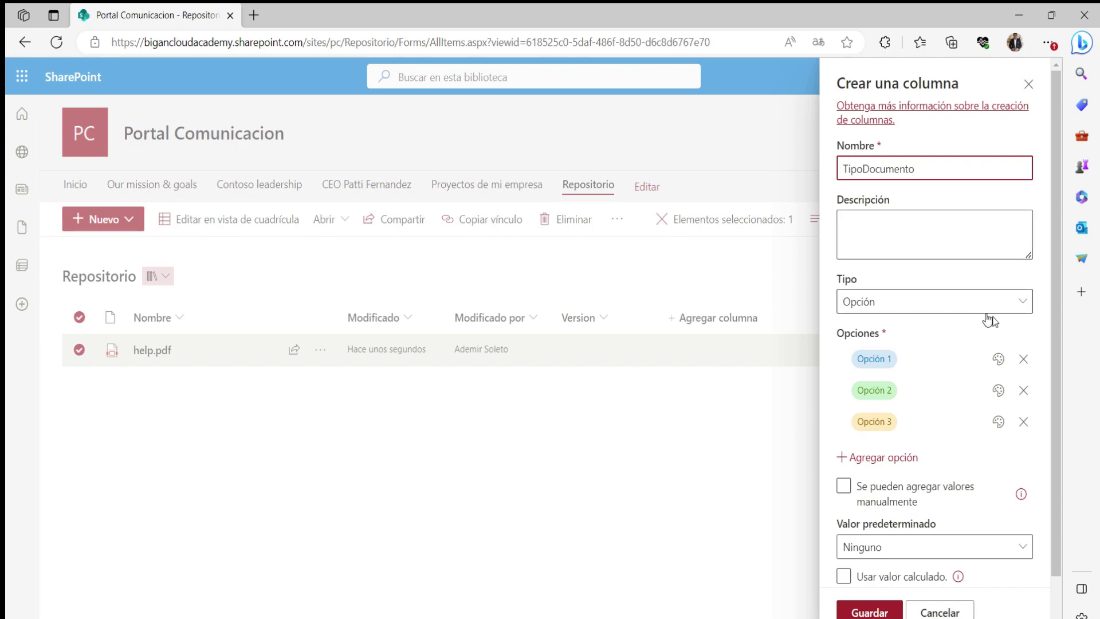
Rename the three default choices of the TipoDocumento column as Factura, Legal and Contratos.
{"action": "left_click", "coordinate": [885, 354]}
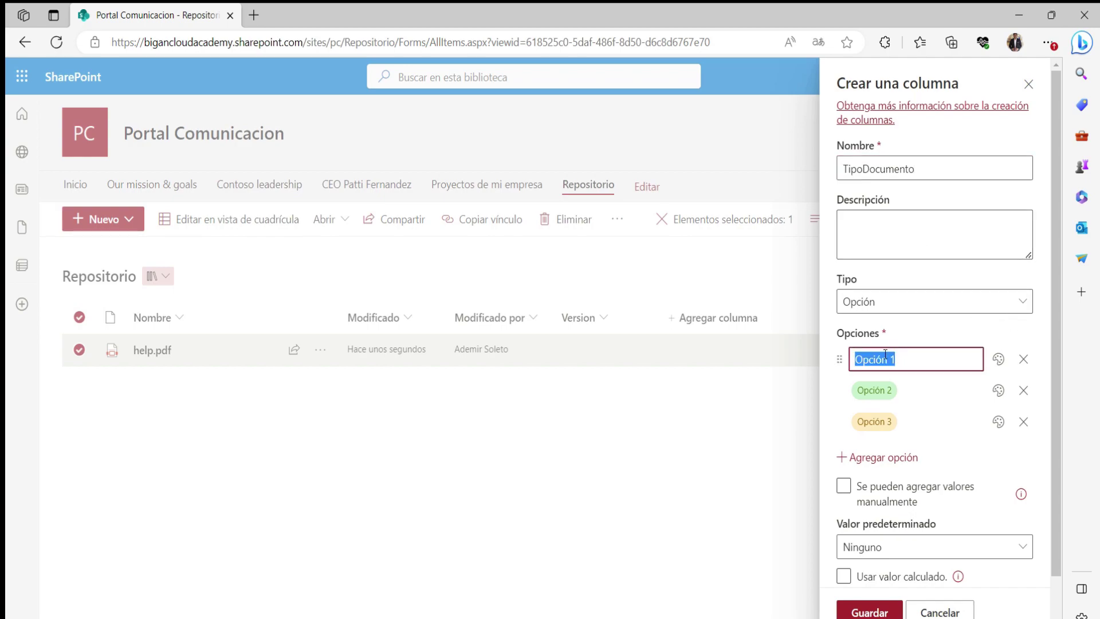
{"action": "type", "text": "Factura"}
{"action": "left_click", "coordinate": [889, 390]}
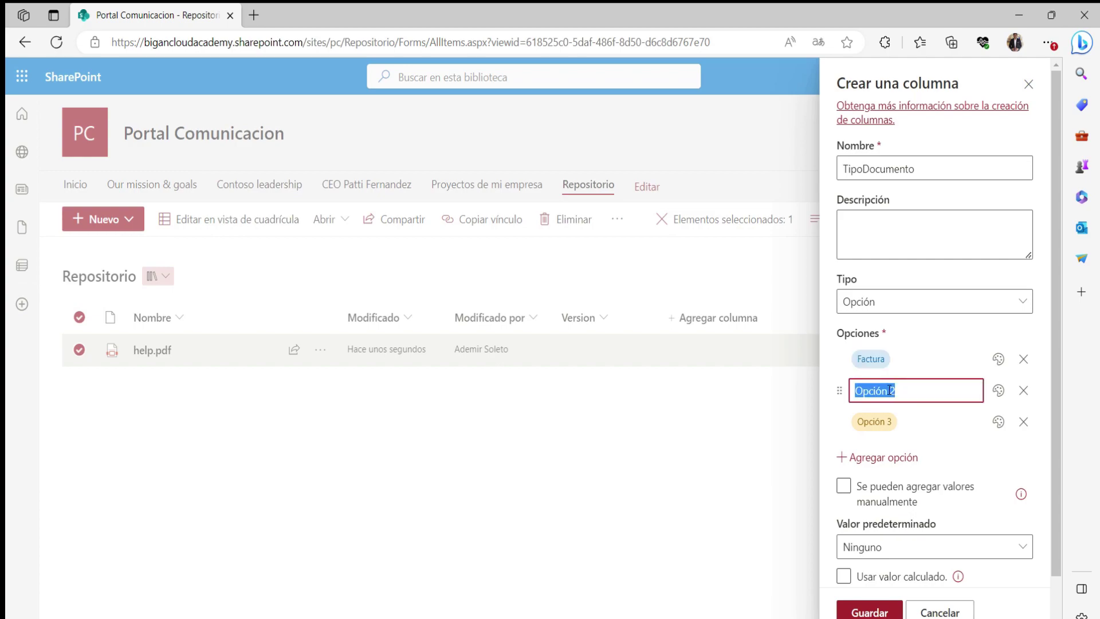
{"action": "type", "text": "LEga"}
{"action": "key", "text": "BackSpace"}
{"action": "key", "text": "BackSpace"}
{"action": "key", "text": "BackSpace"}
{"action": "type", "text": "Legal"}
{"action": "left_click", "coordinate": [919, 428]}
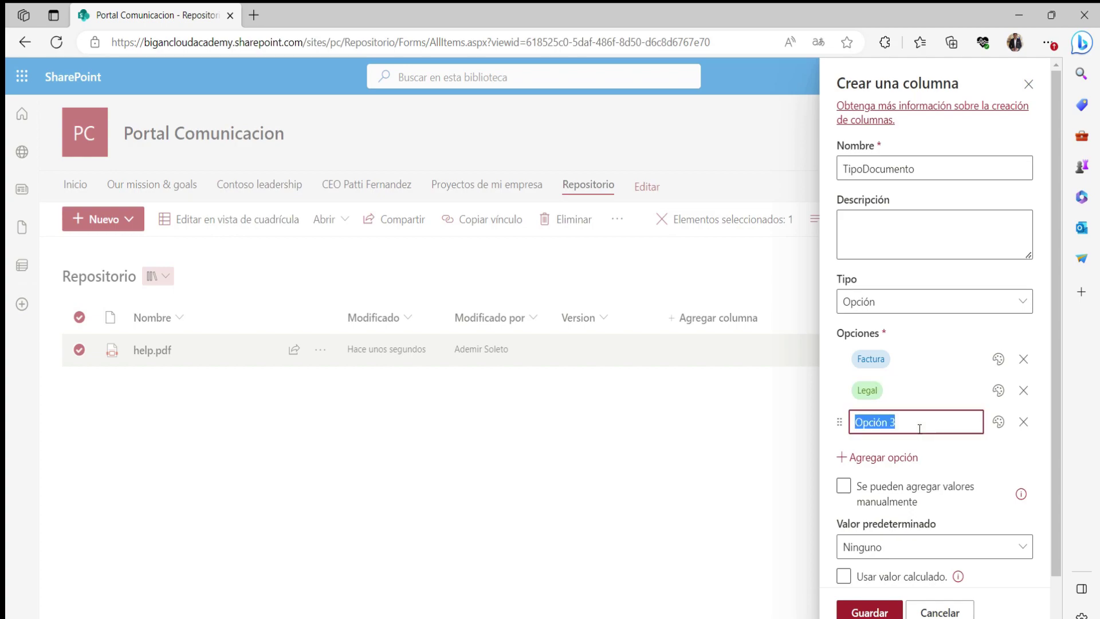
{"action": "type", "text": "Contratos"}
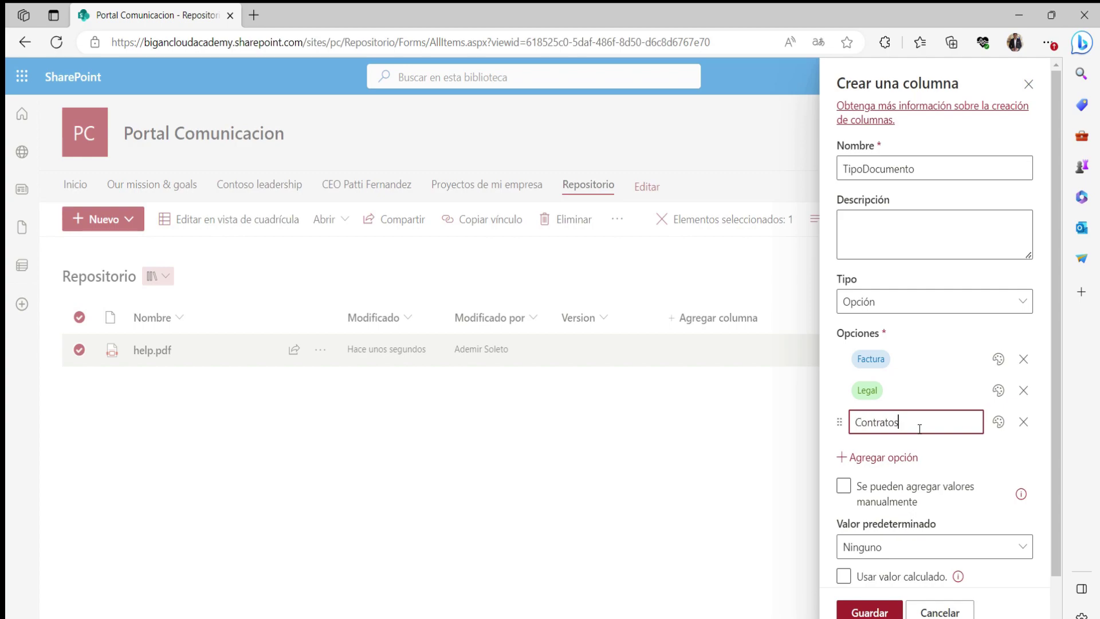
Set the default value of the TipoDocumento column to Factura.
{"action": "scroll", "coordinate": [955, 316], "scroll_direction": "down", "scroll_amount": 1}
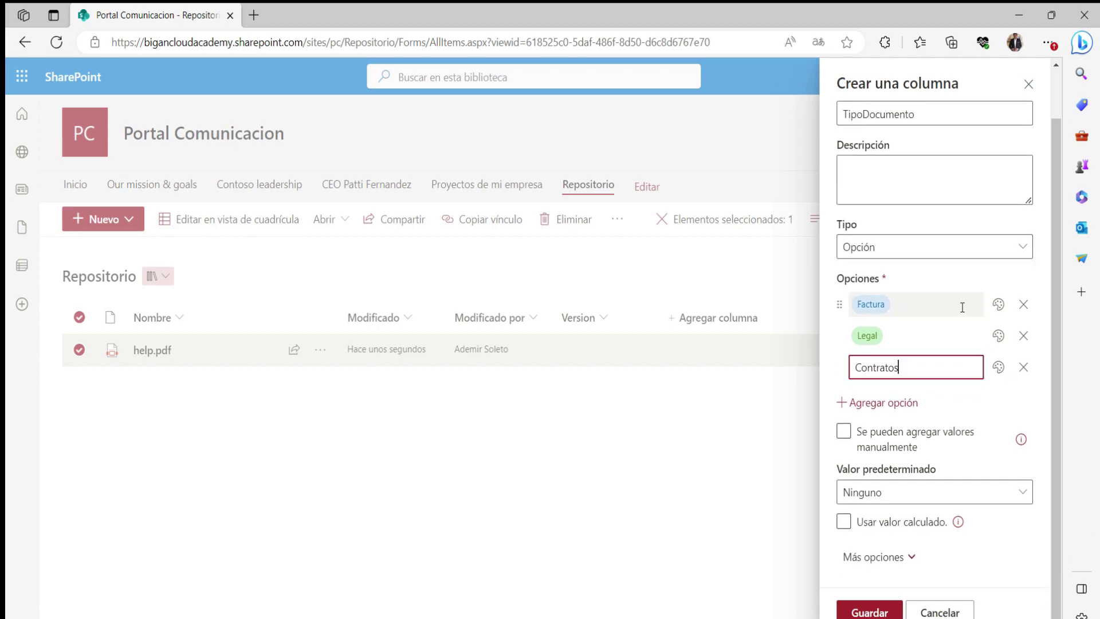
{"action": "left_click", "coordinate": [887, 499]}
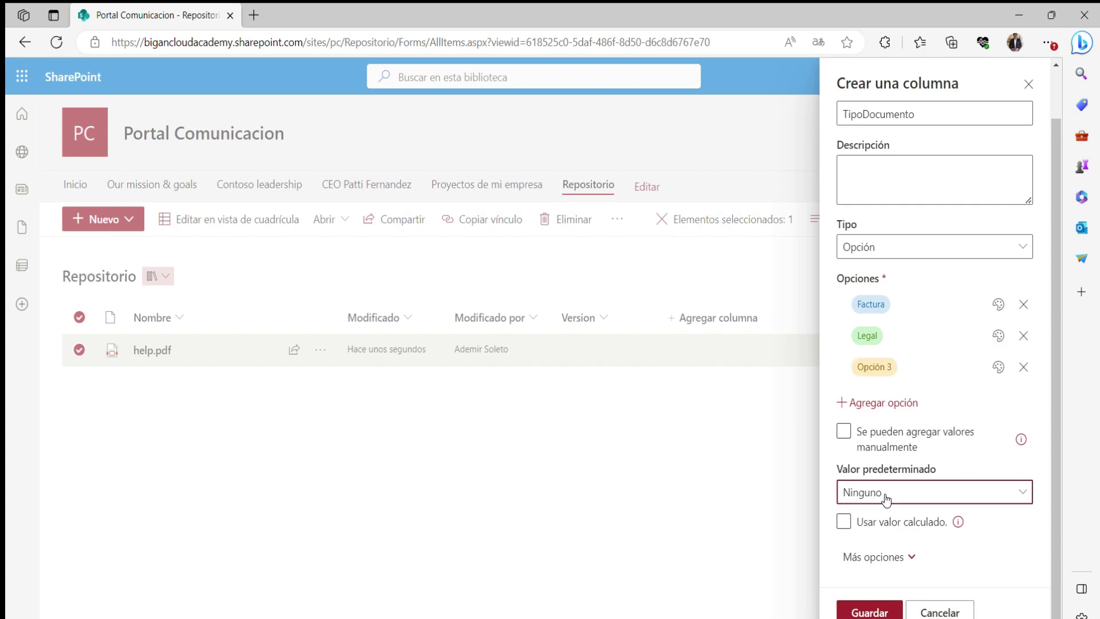
{"action": "left_click", "coordinate": [886, 499]}
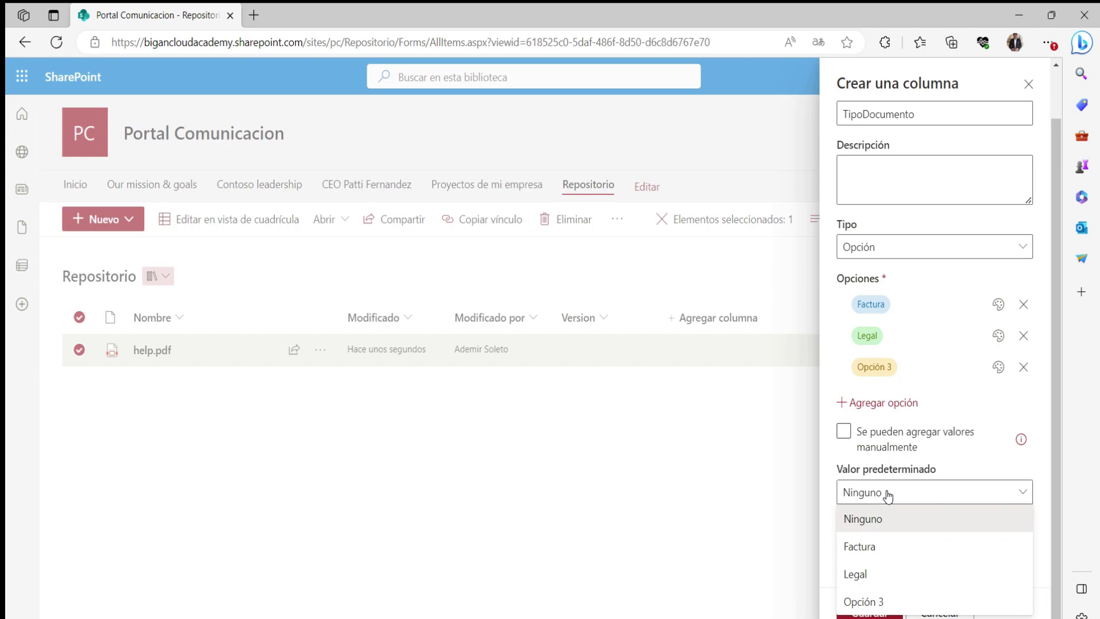
{"action": "left_click", "coordinate": [891, 550]}
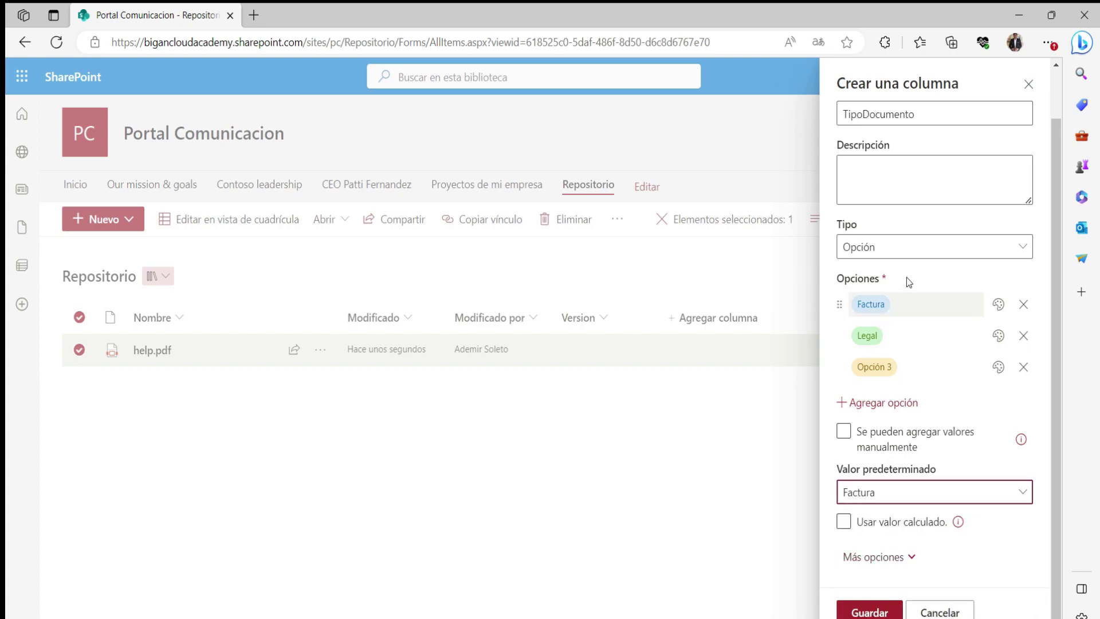
Rename the third choice as Contrato and remove the extra fourth choice.
{"action": "left_click", "coordinate": [901, 365]}
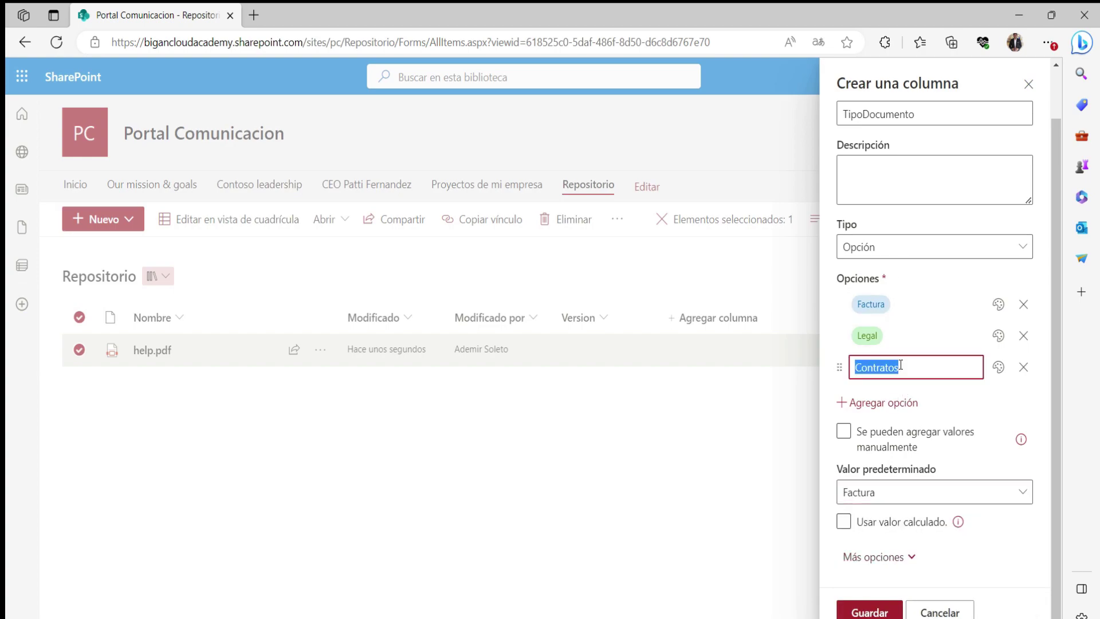
{"action": "type", "text": "Co"}
{"action": "key", "text": "BackSpace"}
{"action": "key", "text": "BackSpace"}
{"action": "type", "text": "Contrato"}
{"action": "key", "text": "Return"}
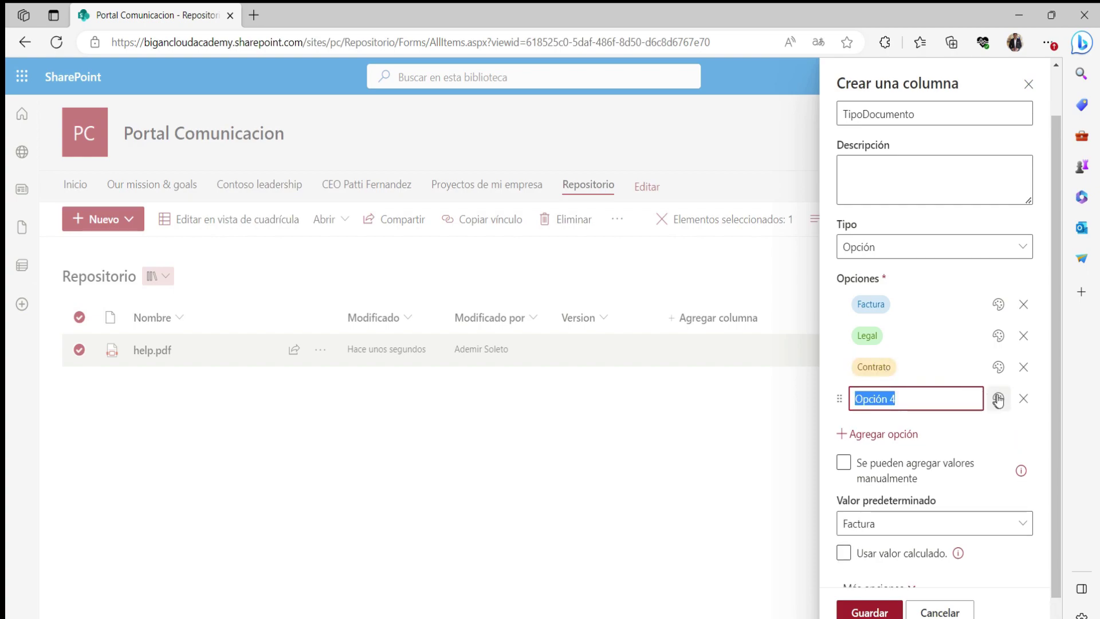
{"action": "left_click", "coordinate": [1024, 398]}
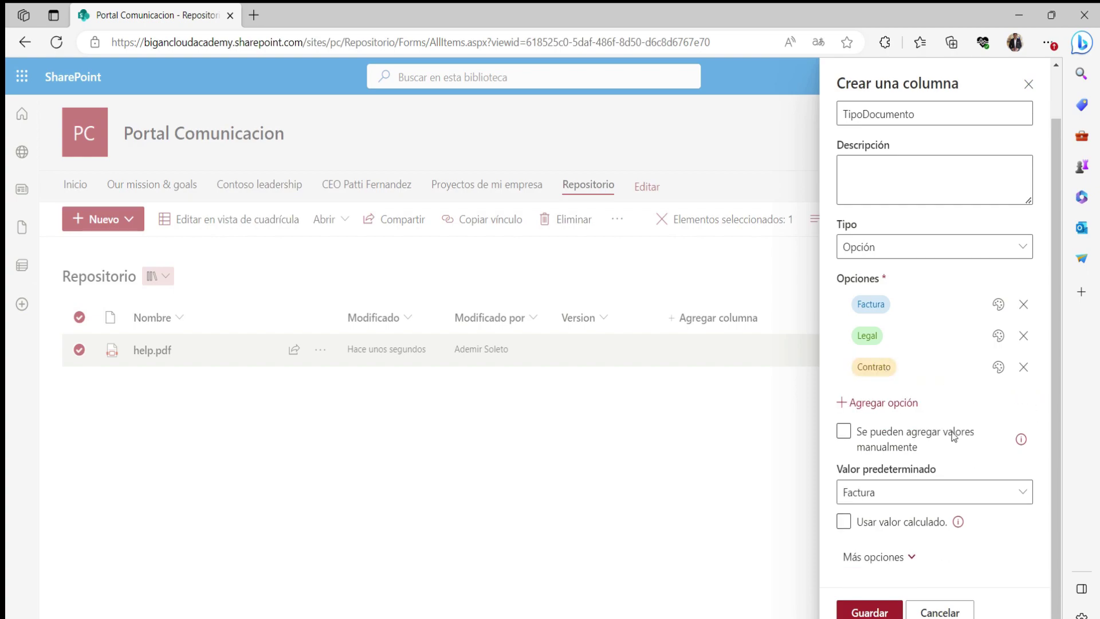
Save the TipoDocumento column and clear the selection of help.pdf in the library.
{"action": "left_click", "coordinate": [877, 609]}
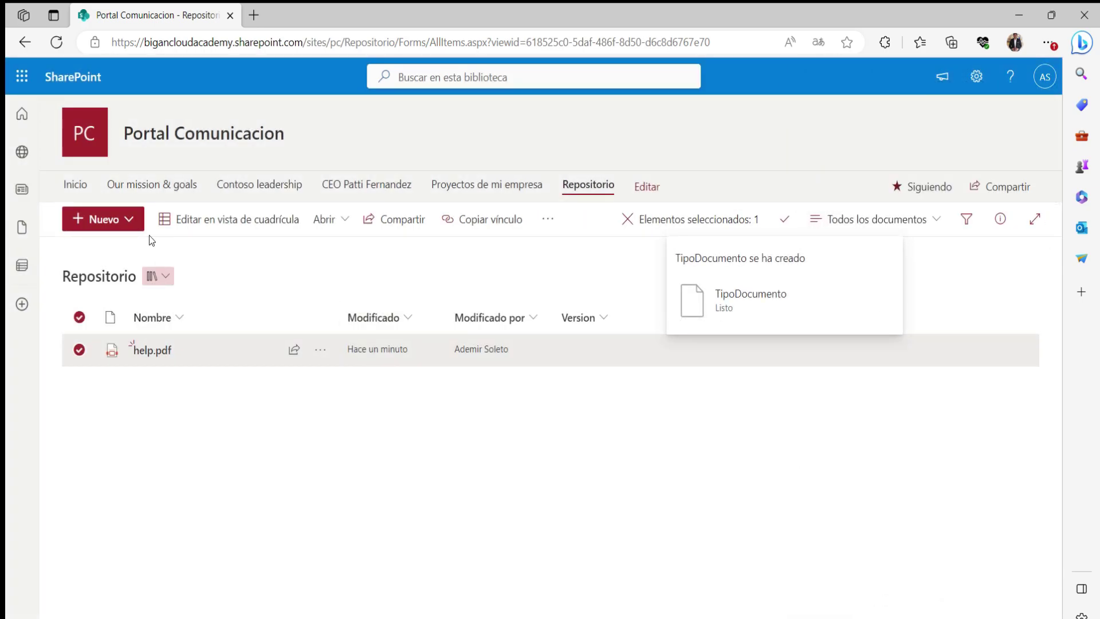
{"action": "left_click", "coordinate": [140, 214]}
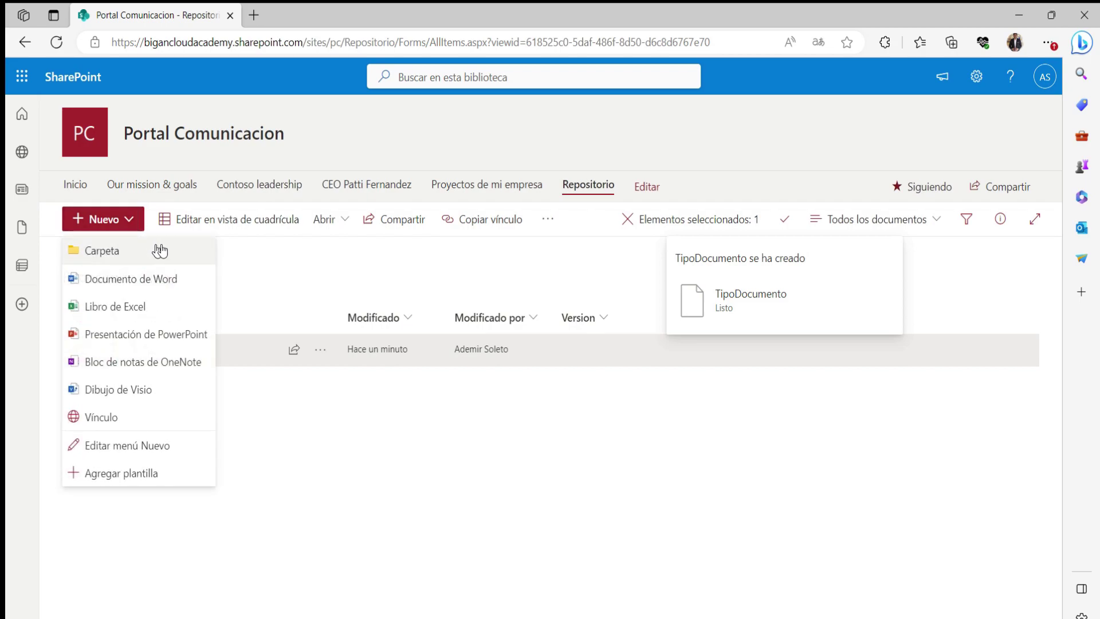
{"action": "left_click", "coordinate": [238, 256]}
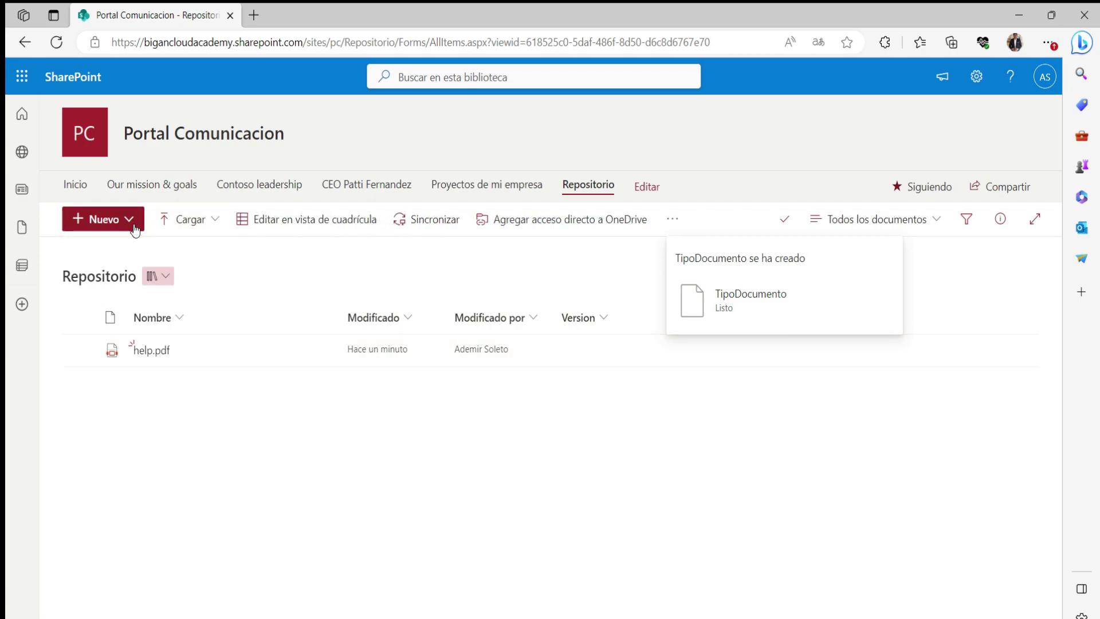
Upload Import_Contact_Template.csv from the Descargas folder to the Repositorio library and dismiss the upload notice.
{"action": "left_click", "coordinate": [189, 220]}
{"action": "left_click", "coordinate": [202, 263]}
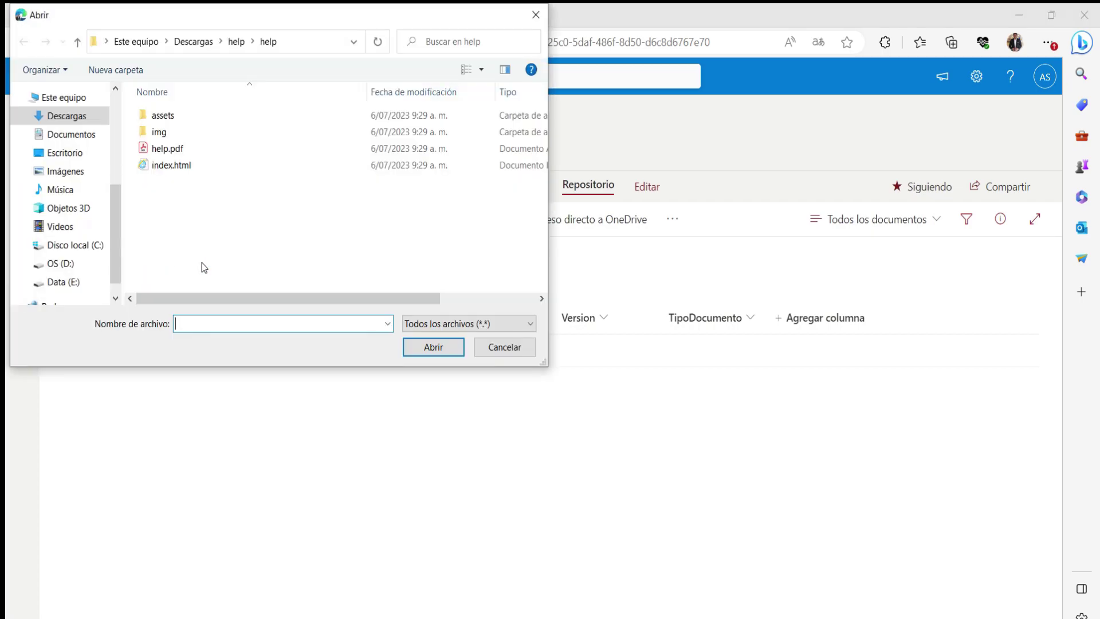
{"action": "left_click", "coordinate": [237, 41]}
{"action": "left_click", "coordinate": [209, 46]}
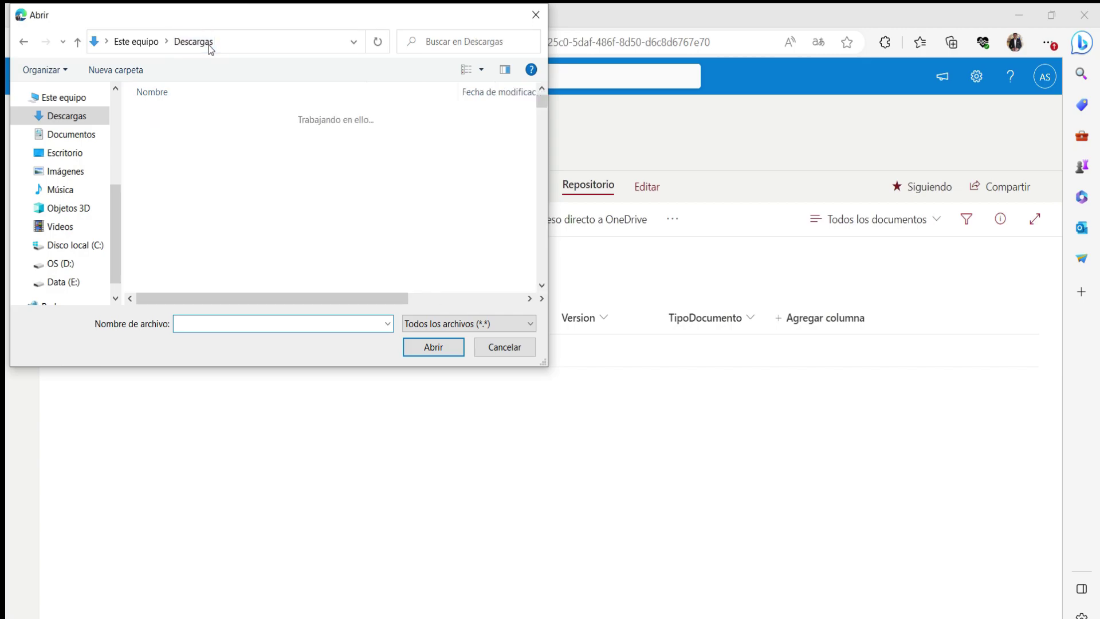
{"action": "scroll", "coordinate": [240, 219], "scroll_direction": "down", "scroll_amount": 2}
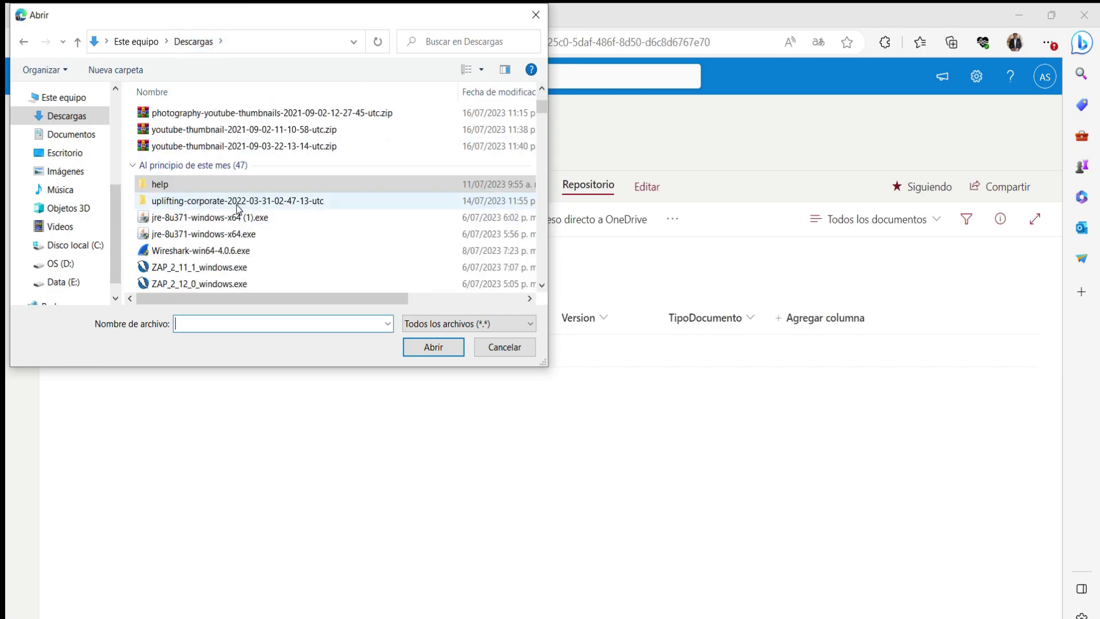
{"action": "scroll", "coordinate": [239, 216], "scroll_direction": "down", "scroll_amount": 3}
{"action": "scroll", "coordinate": [238, 209], "scroll_direction": "down", "scroll_amount": 2}
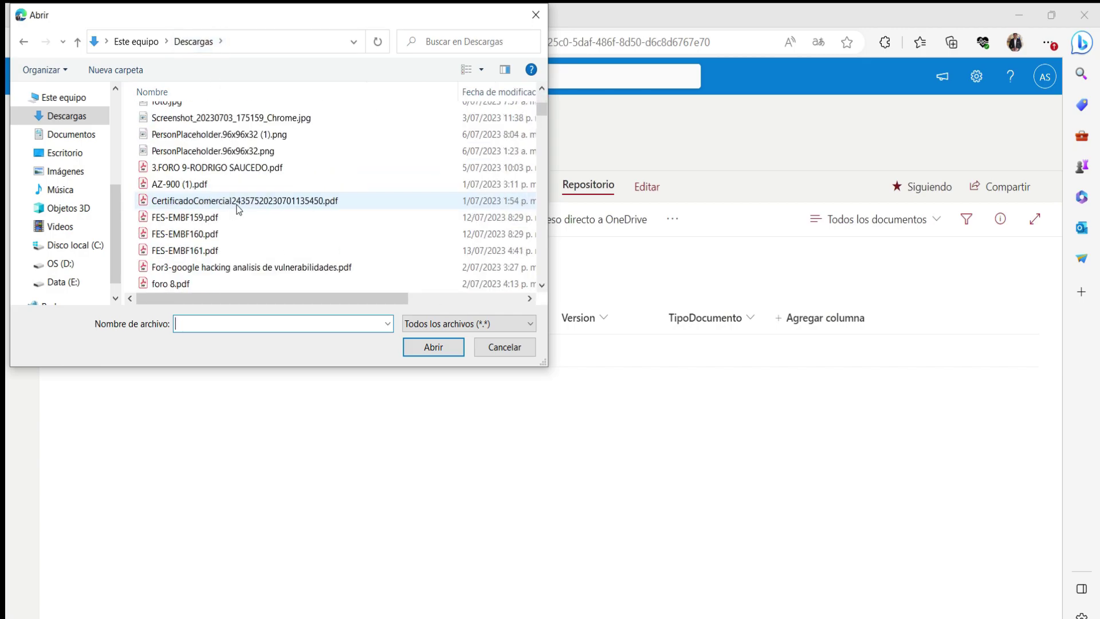
{"action": "scroll", "coordinate": [239, 209], "scroll_direction": "down", "scroll_amount": 4}
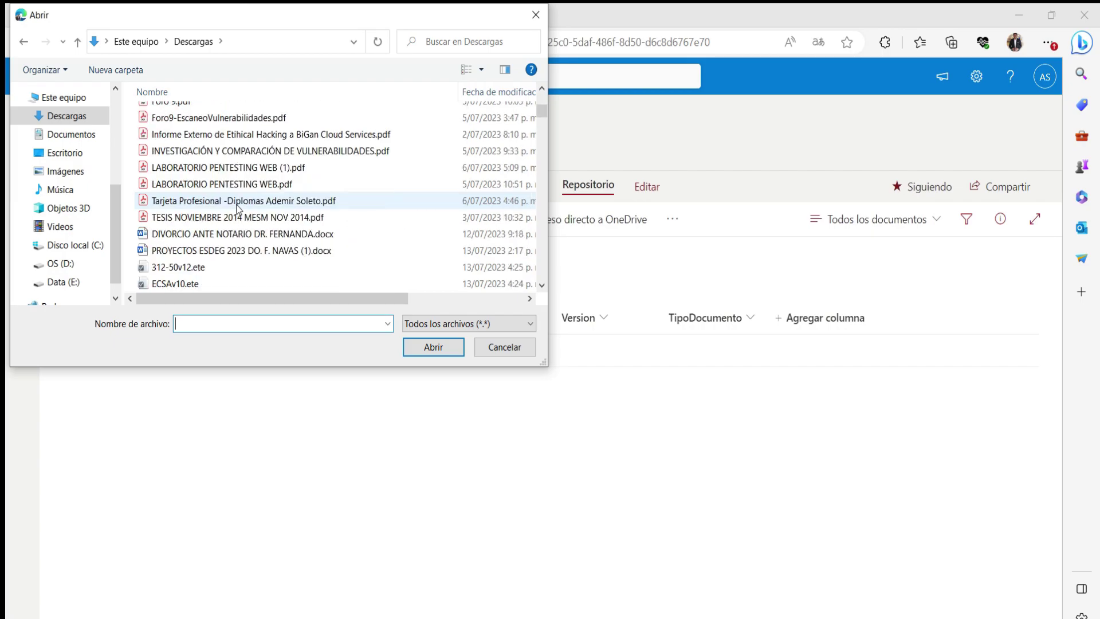
{"action": "scroll", "coordinate": [239, 210], "scroll_direction": "down", "scroll_amount": 2}
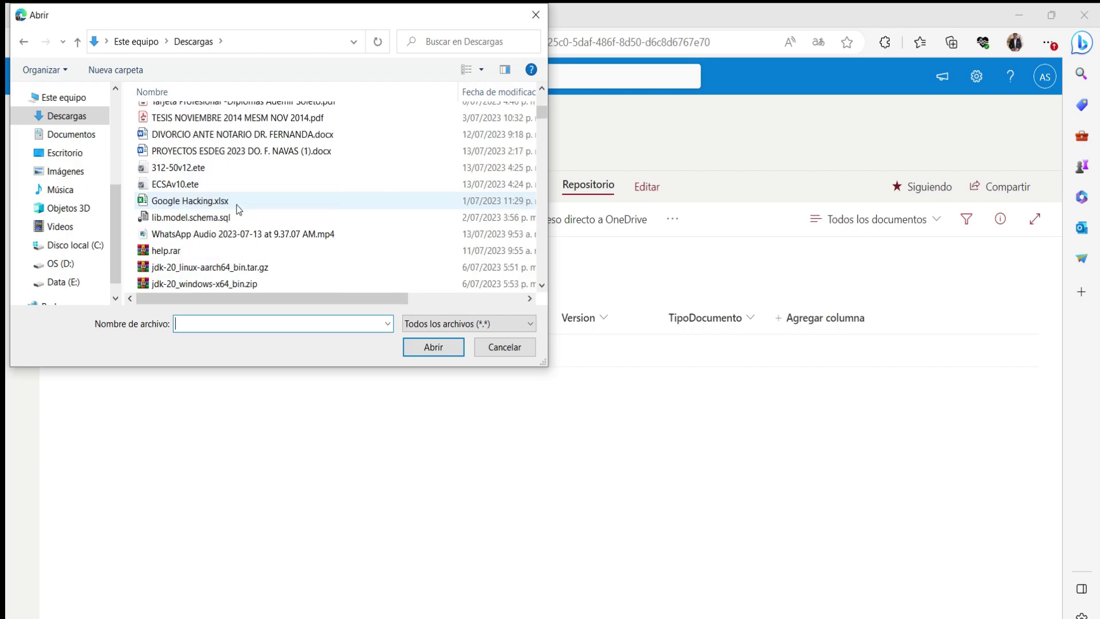
{"action": "scroll", "coordinate": [239, 209], "scroll_direction": "up", "scroll_amount": 8}
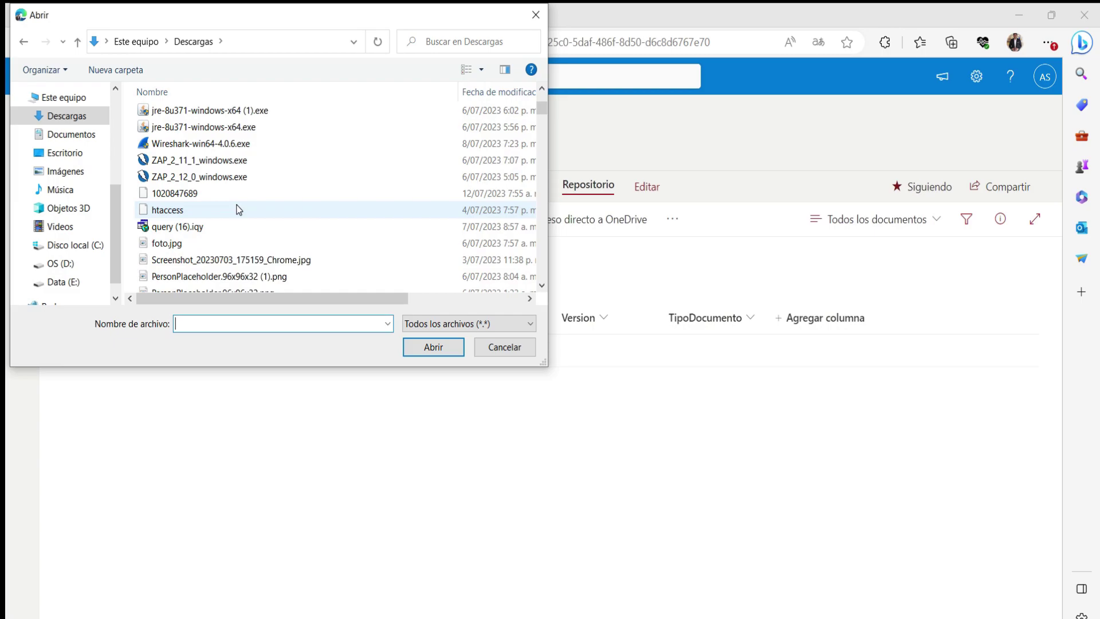
{"action": "scroll", "coordinate": [239, 210], "scroll_direction": "up", "scroll_amount": 2}
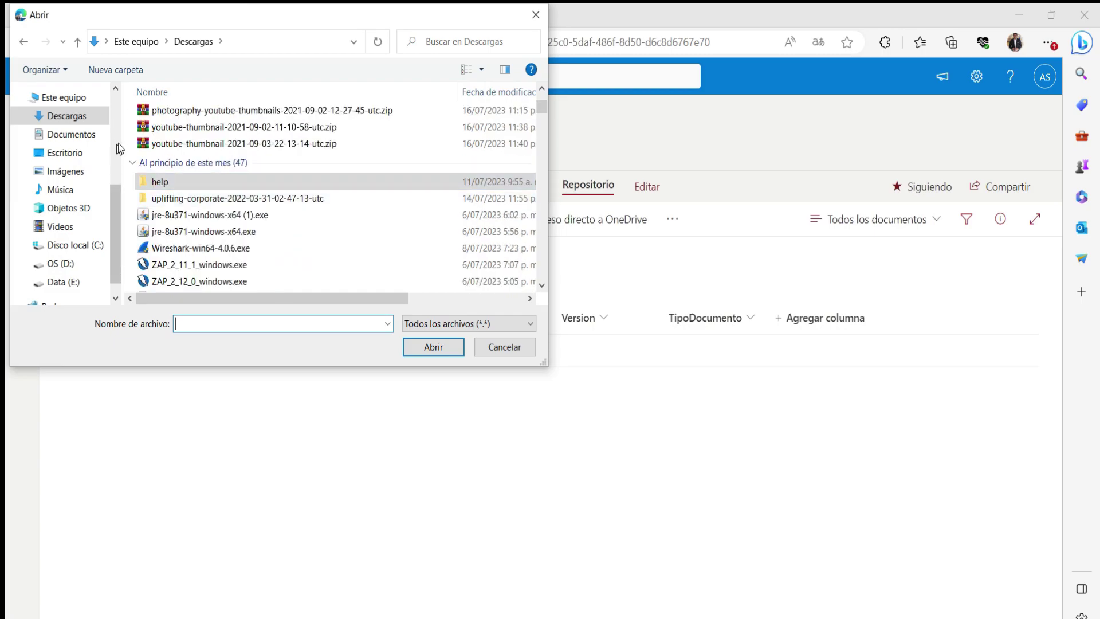
{"action": "scroll", "coordinate": [184, 138], "scroll_direction": "up", "scroll_amount": 10}
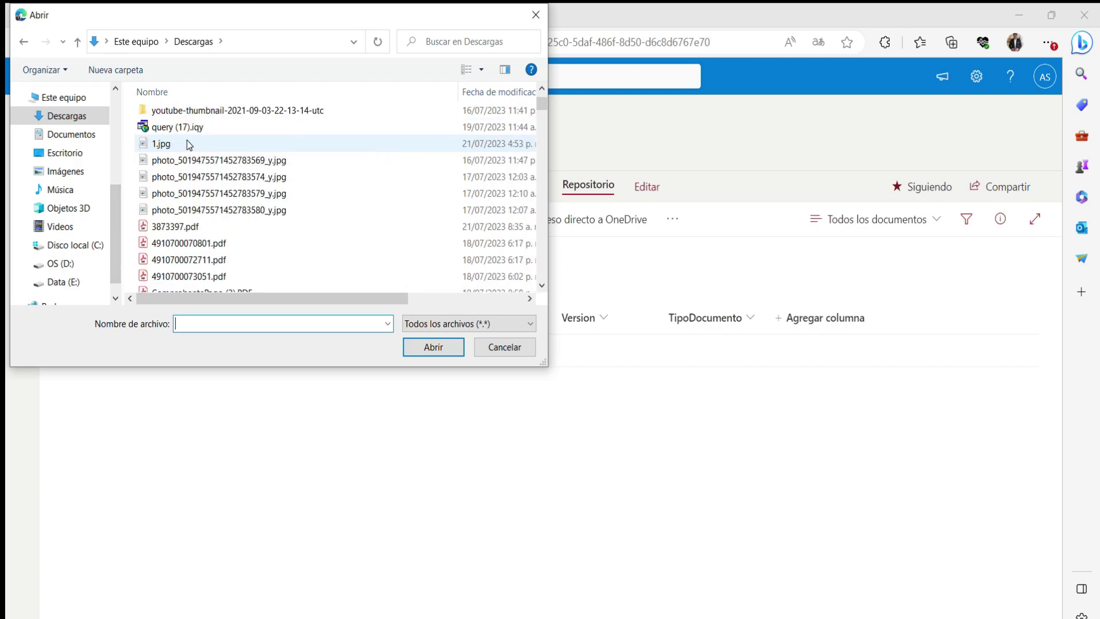
{"action": "scroll", "coordinate": [189, 144], "scroll_direction": "up", "scroll_amount": 6}
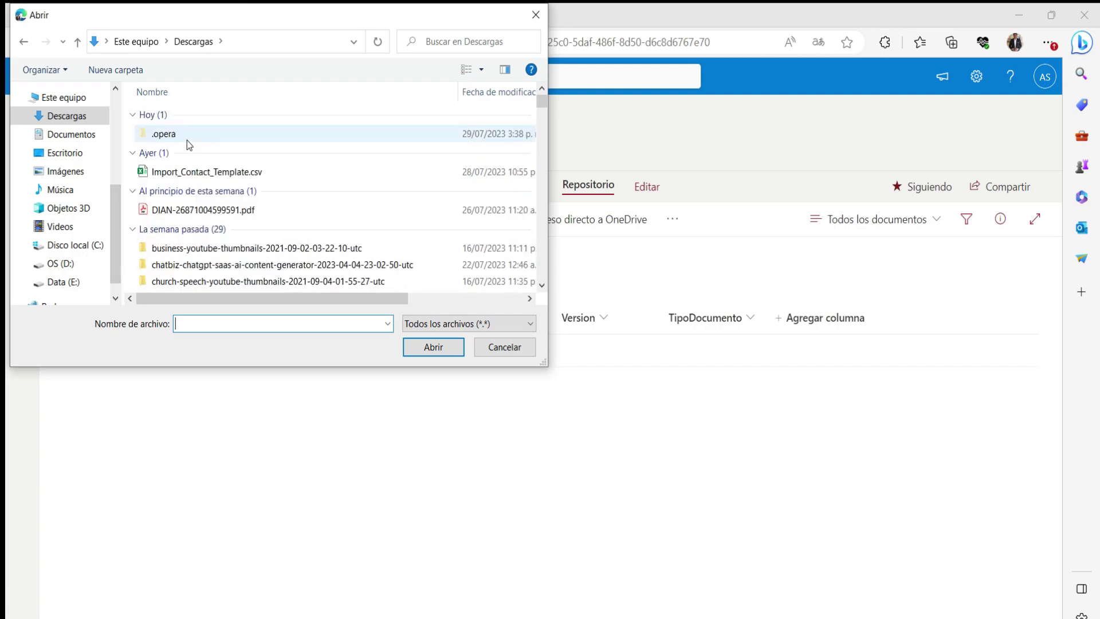
{"action": "double_click", "coordinate": [207, 172]}
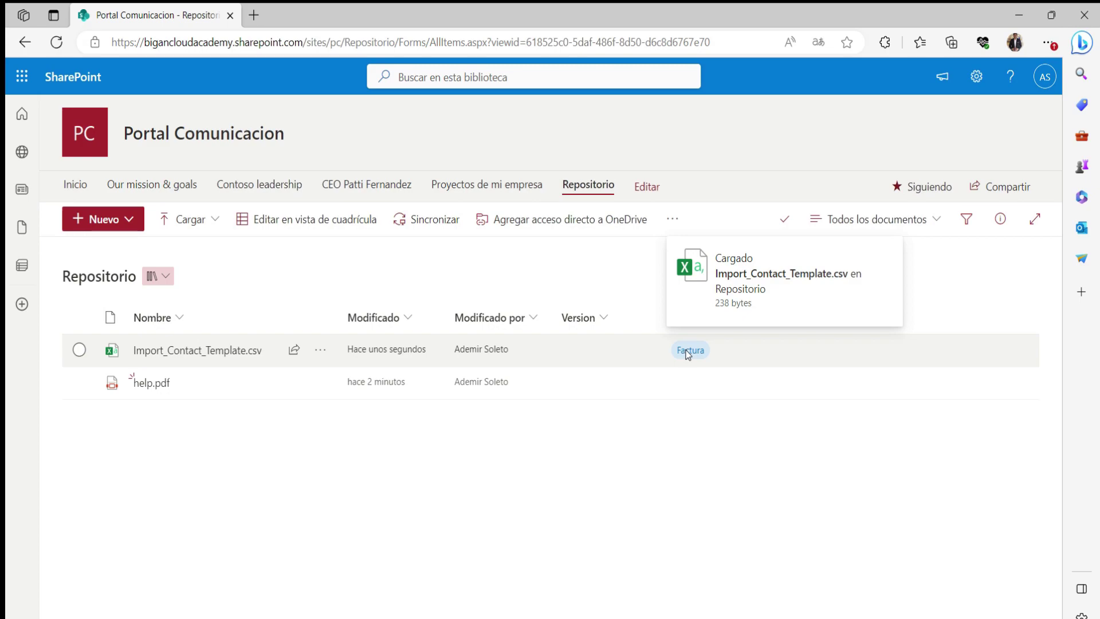
{"action": "left_click", "coordinate": [785, 218]}
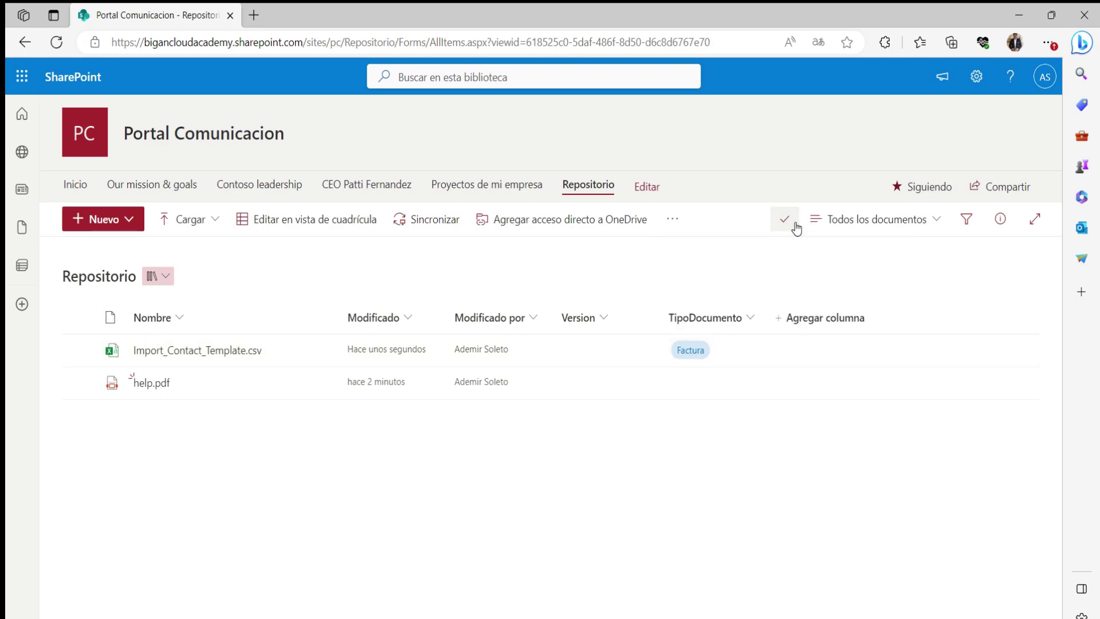
{"action": "left_click", "coordinate": [1040, 84]}
Create a folder named Facturas in the Repositorio library.
{"action": "left_click", "coordinate": [127, 223]}
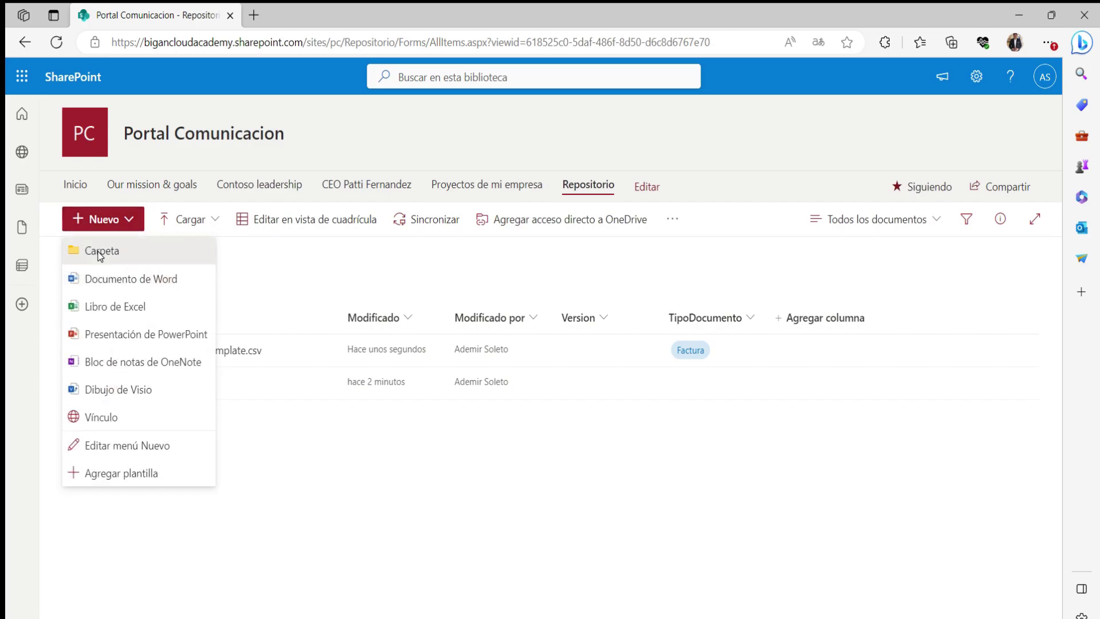
{"action": "left_click", "coordinate": [100, 252]}
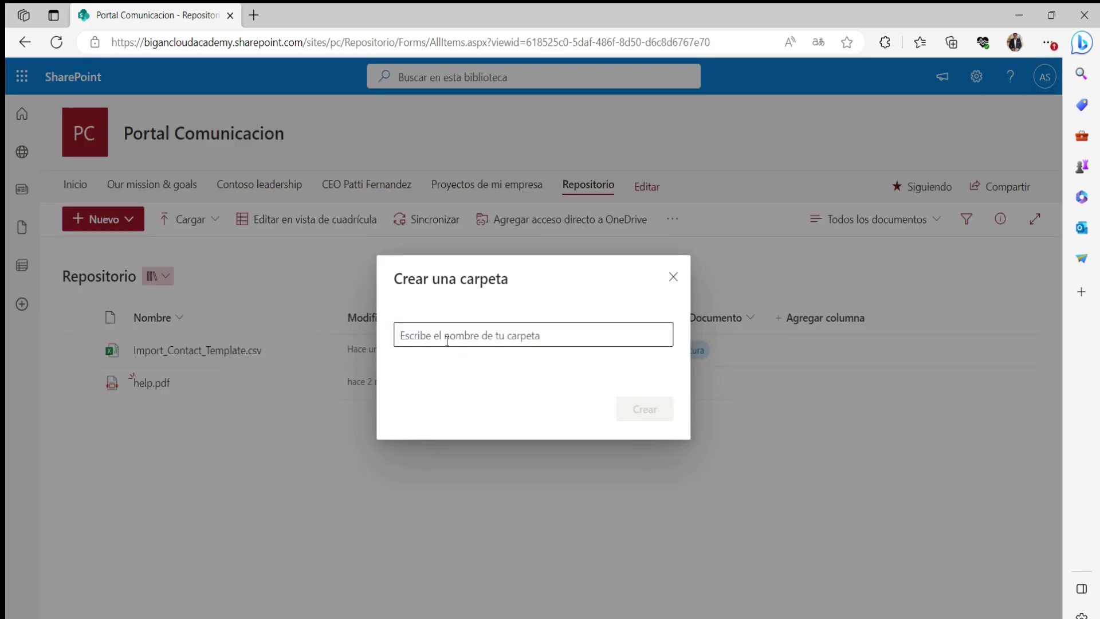
{"action": "type", "text": "Fac"}
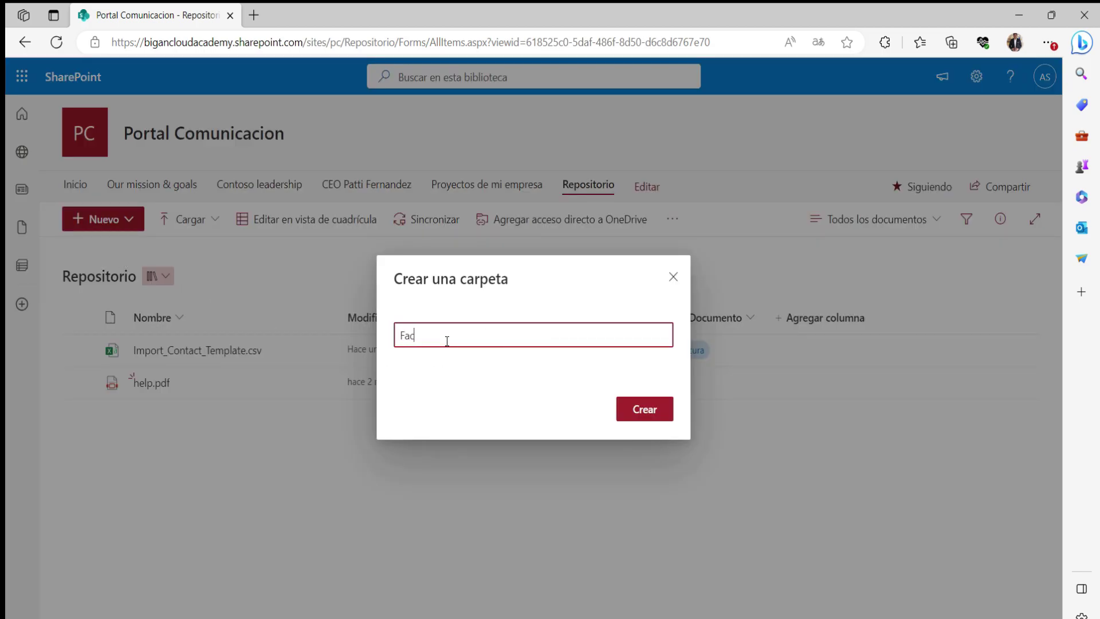
{"action": "type", "text": "tras"}
{"action": "key", "text": "BackSpace"}
{"action": "key", "text": "BackSpace"}
{"action": "type", "text": "ras"}
{"action": "key", "text": "Return"}
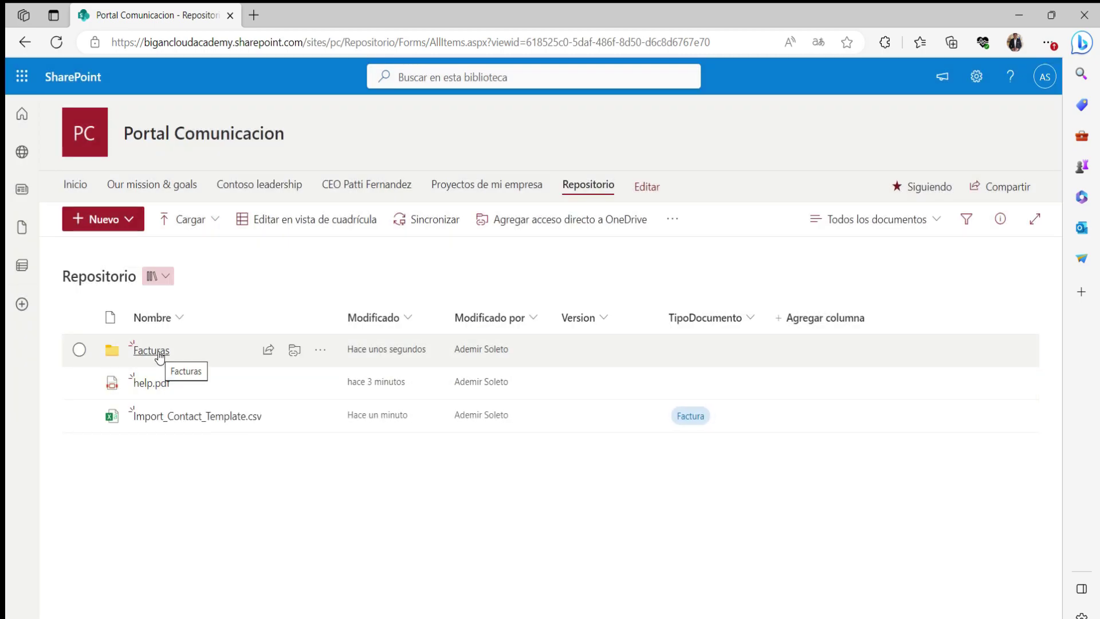
Upload 4910700070801.pdf from the Descargas folder into the Facturas folder and dismiss the upload notice.
{"action": "left_click", "coordinate": [158, 350]}
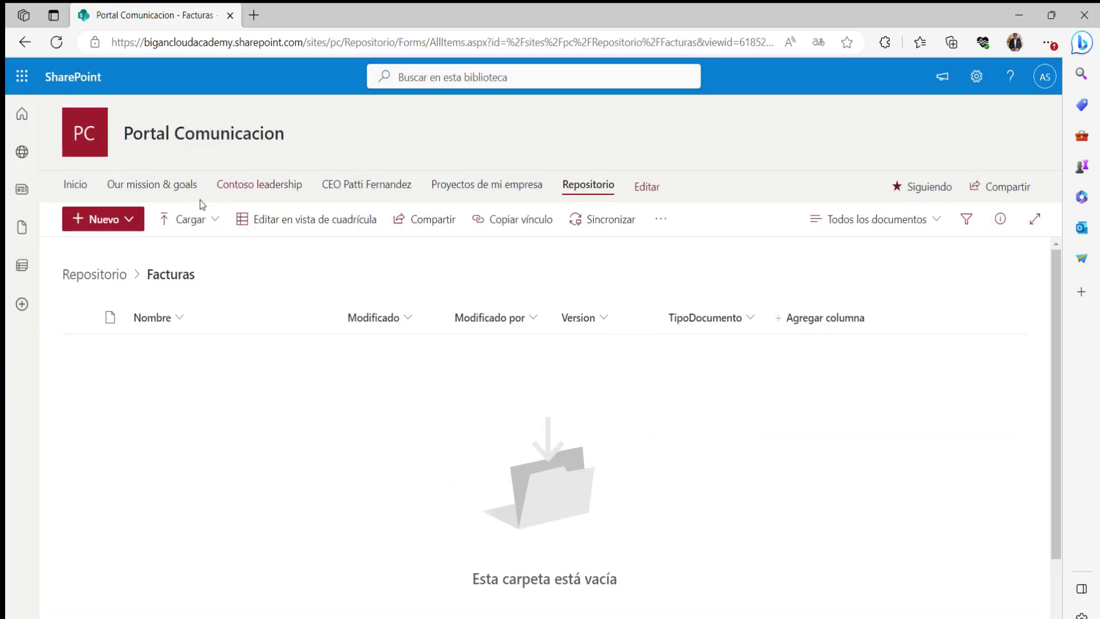
{"action": "left_click", "coordinate": [177, 219]}
{"action": "left_click", "coordinate": [188, 255]}
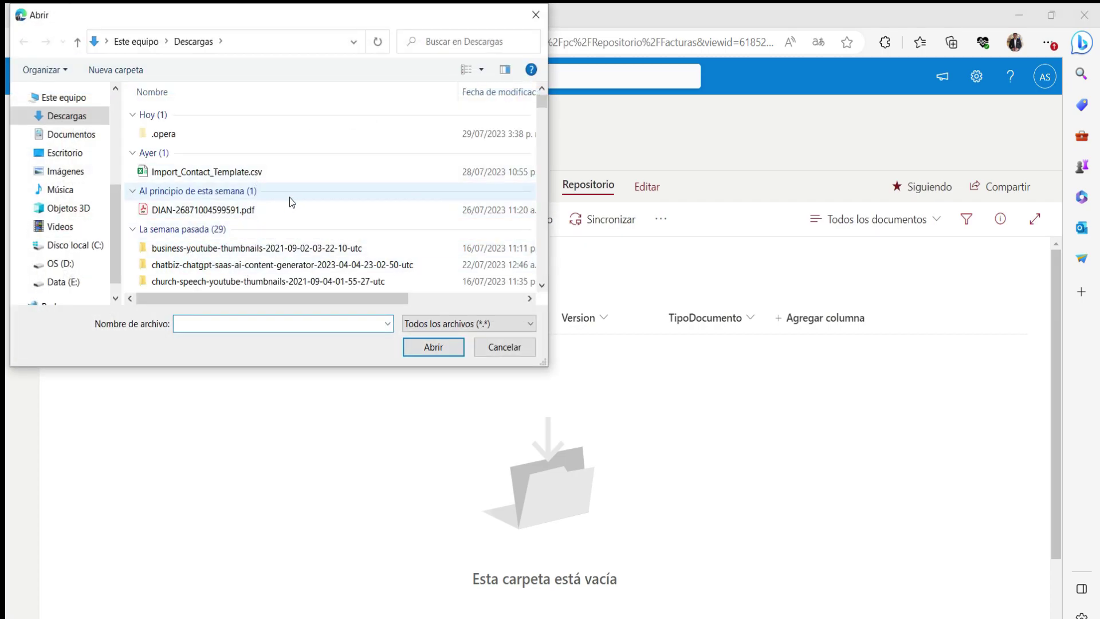
{"action": "scroll", "coordinate": [275, 216], "scroll_direction": "down", "scroll_amount": 4}
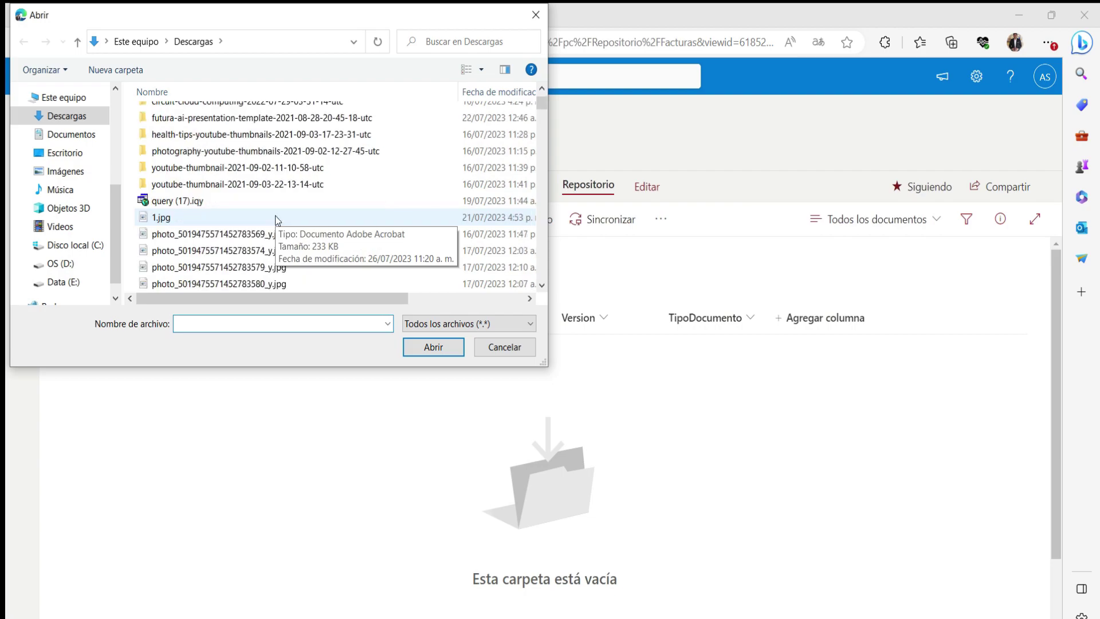
{"action": "scroll", "coordinate": [275, 216], "scroll_direction": "down", "scroll_amount": 2}
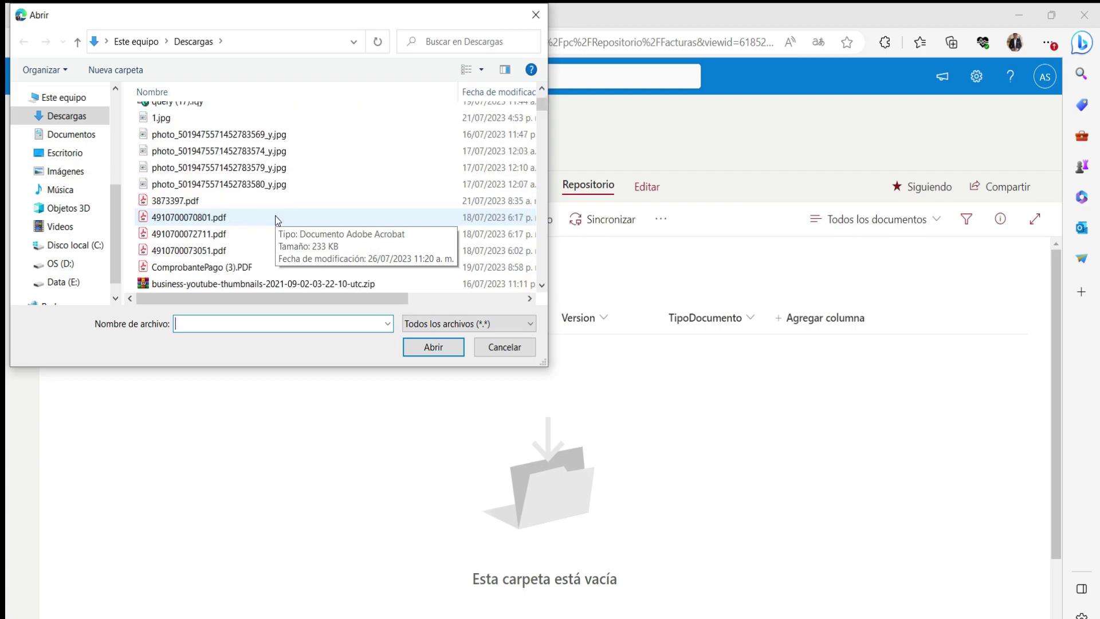
{"action": "scroll", "coordinate": [275, 217], "scroll_direction": "down", "scroll_amount": 2}
{"action": "scroll", "coordinate": [275, 218], "scroll_direction": "up", "scroll_amount": 8}
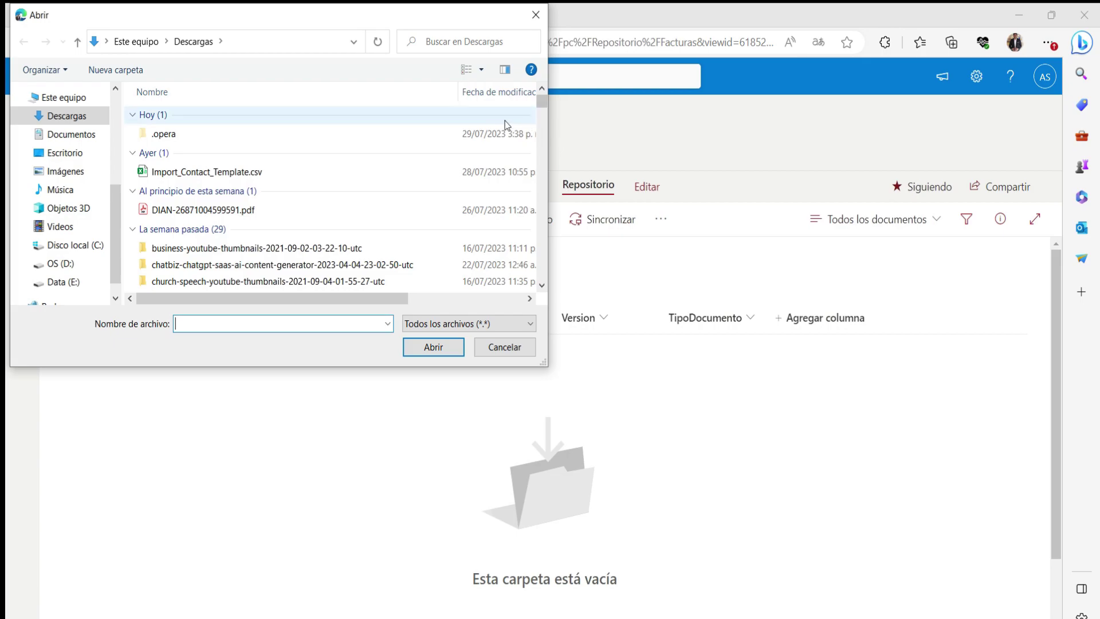
{"action": "scroll", "coordinate": [416, 166], "scroll_direction": "down", "scroll_amount": 1}
{"action": "scroll", "coordinate": [415, 165], "scroll_direction": "down", "scroll_amount": 7}
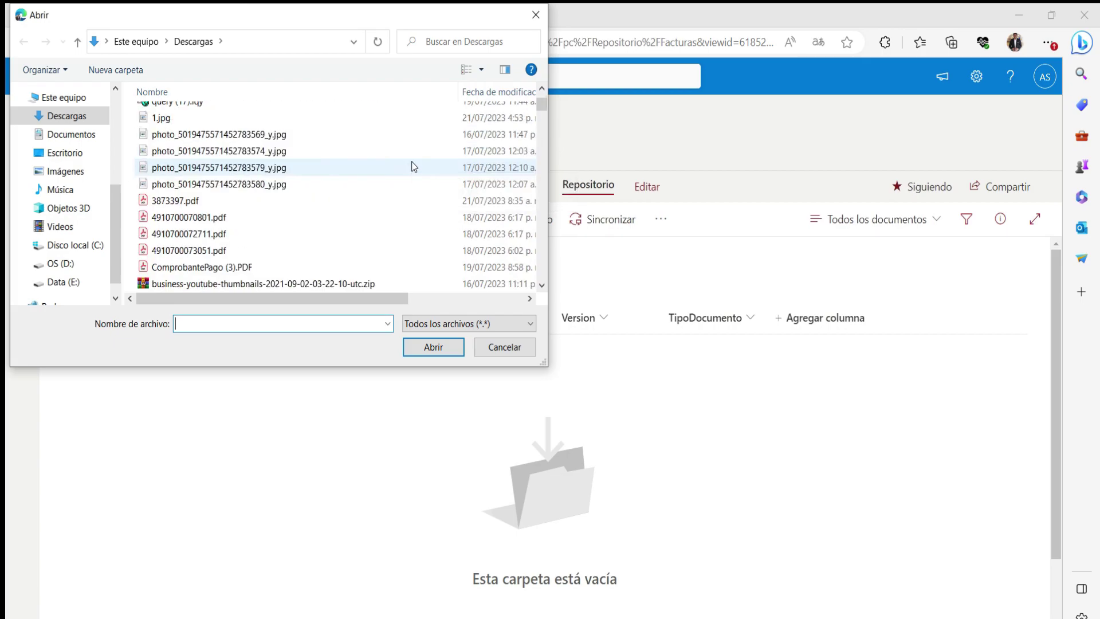
{"action": "double_click", "coordinate": [210, 219]}
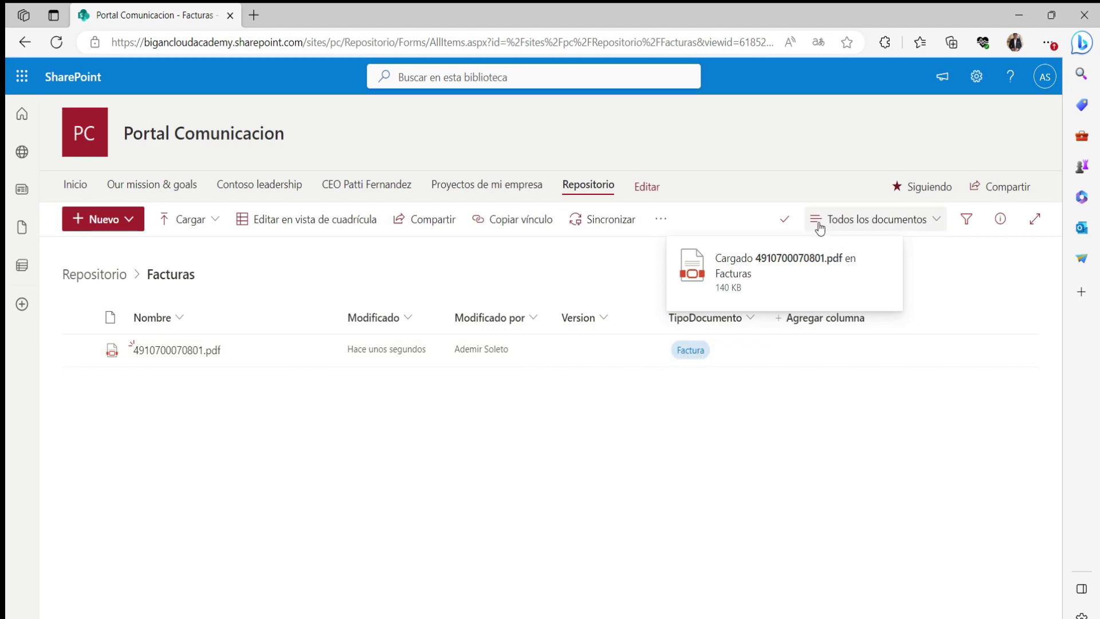
{"action": "left_click", "coordinate": [791, 220]}
{"action": "left_click", "coordinate": [1039, 85]}
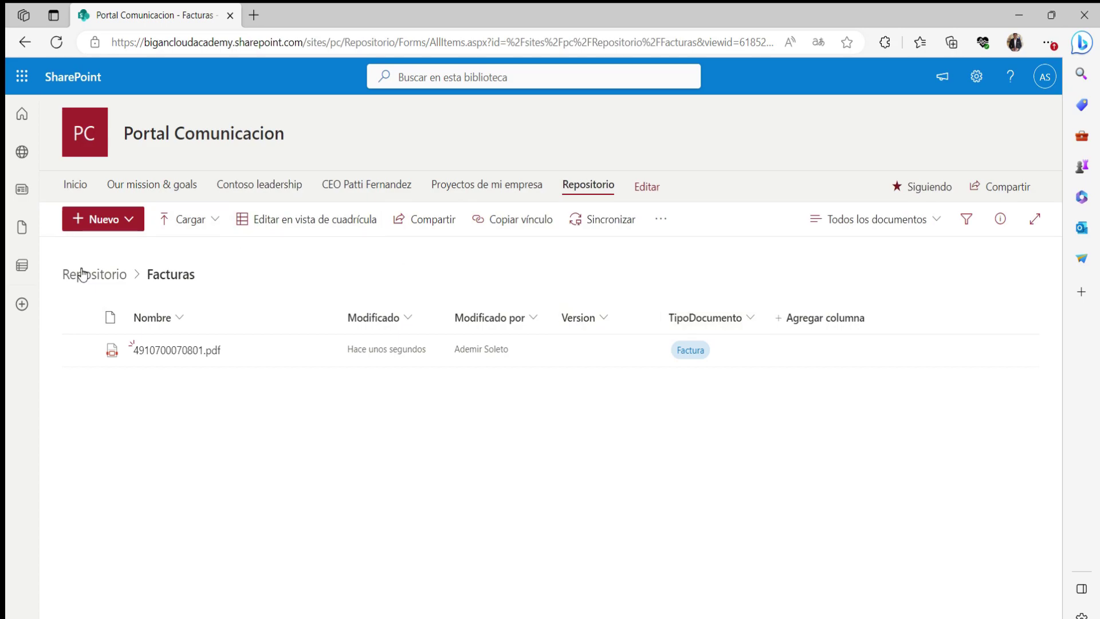
Return to the root of the Repositorio library and open its full library settings page to review the columns and views.
{"action": "left_click", "coordinate": [107, 283]}
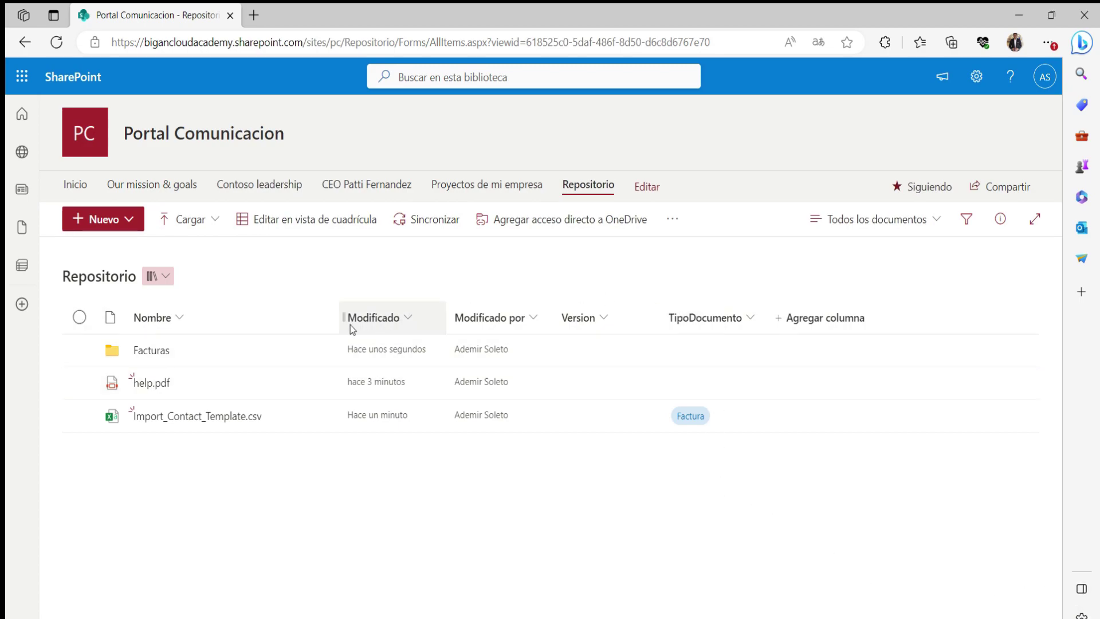
{"action": "mouse_move", "coordinate": [306, 372]}
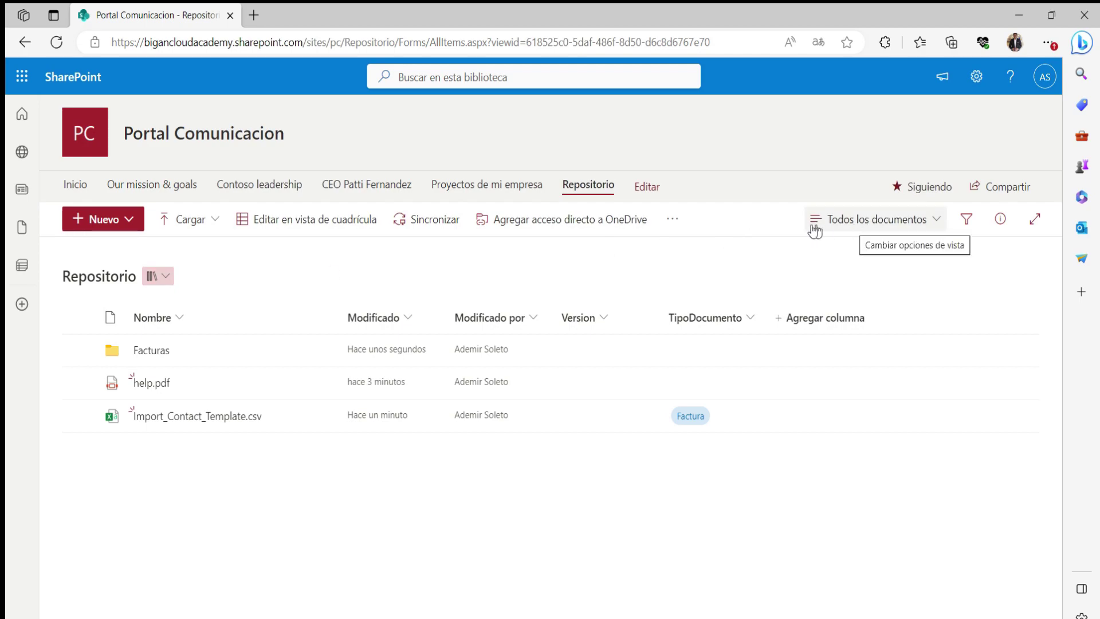
{"action": "left_click", "coordinate": [674, 220]}
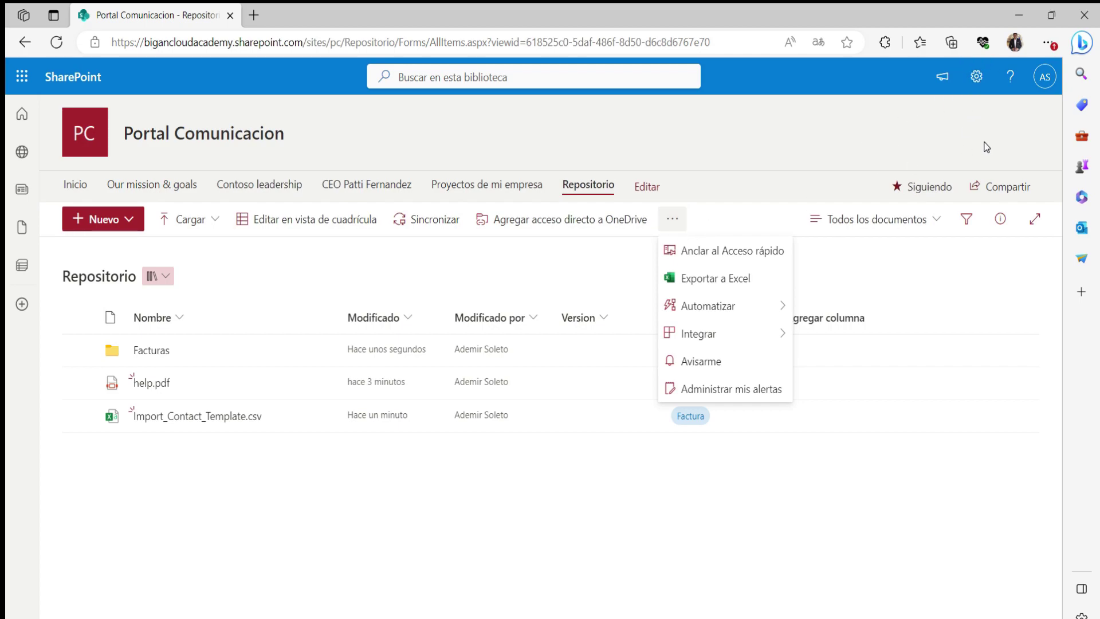
{"action": "left_click", "coordinate": [977, 76]}
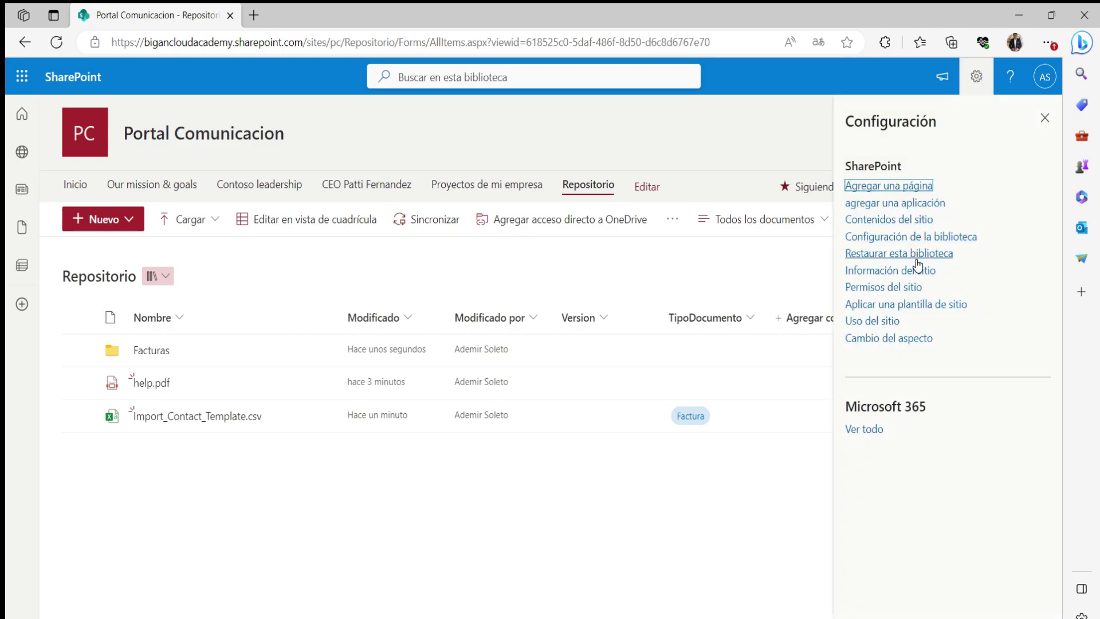
{"action": "left_click", "coordinate": [914, 237]}
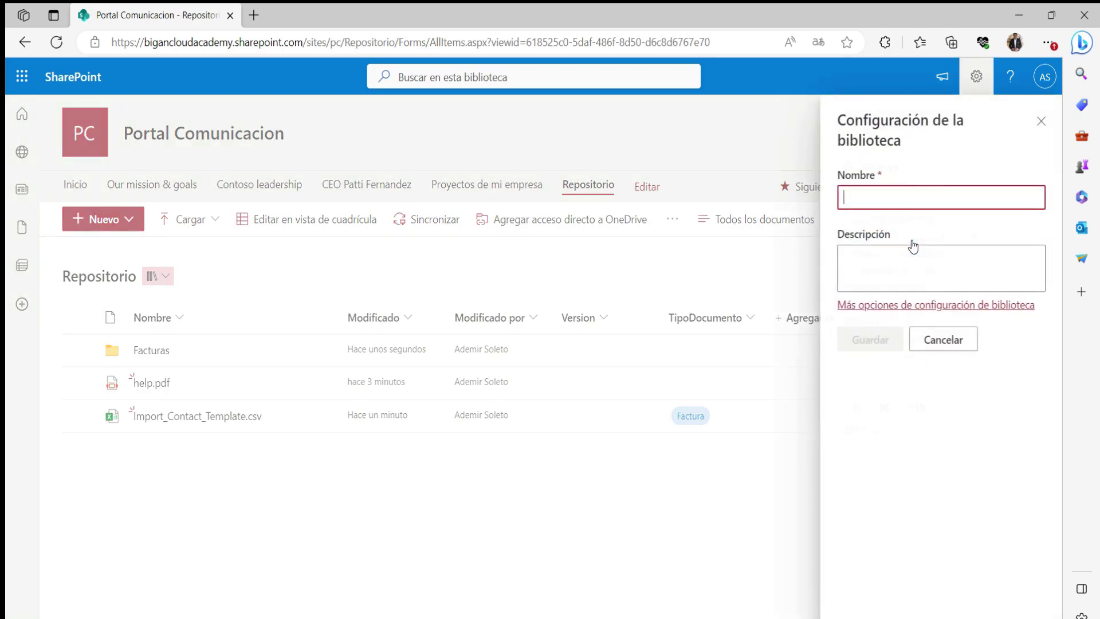
{"action": "left_click", "coordinate": [910, 311]}
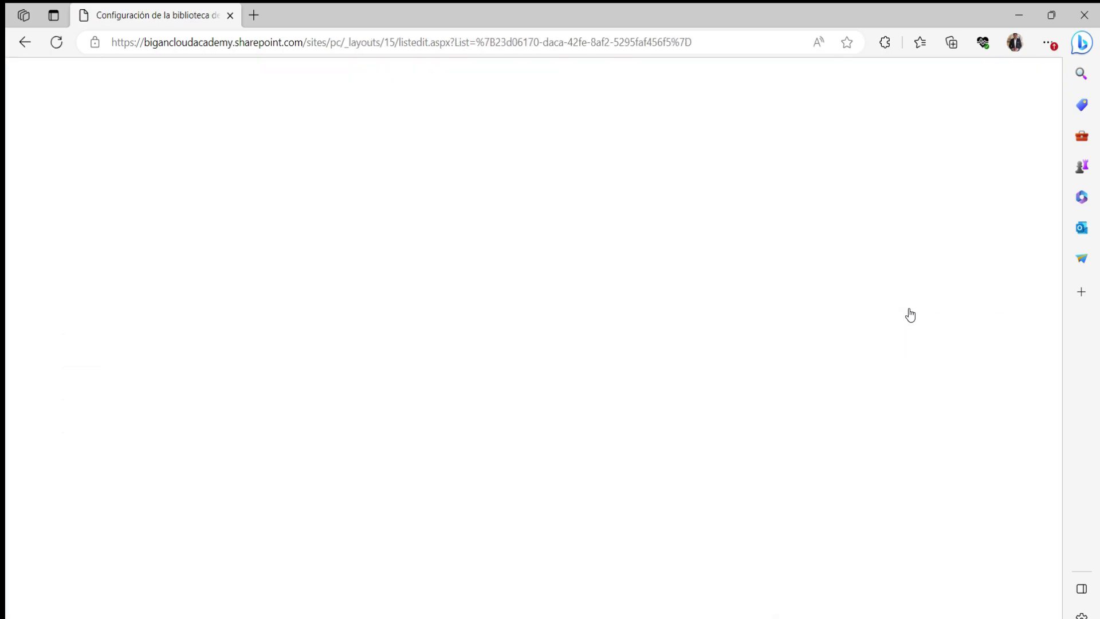
{"action": "scroll", "coordinate": [275, 252], "scroll_direction": "down", "scroll_amount": 3}
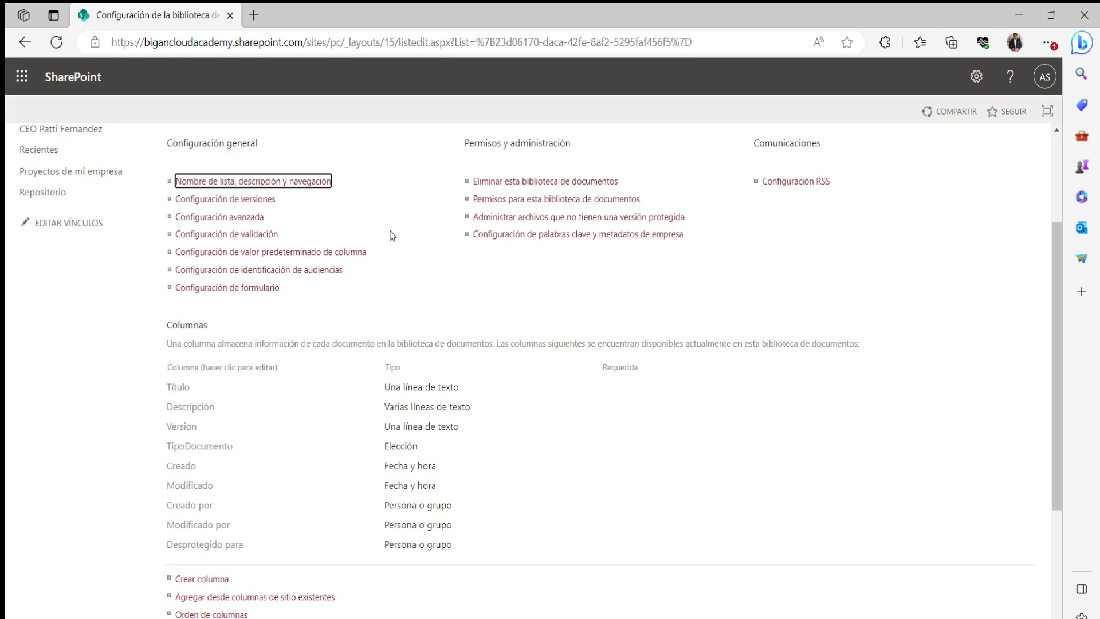
{"action": "scroll", "coordinate": [224, 456], "scroll_direction": "down", "scroll_amount": 3}
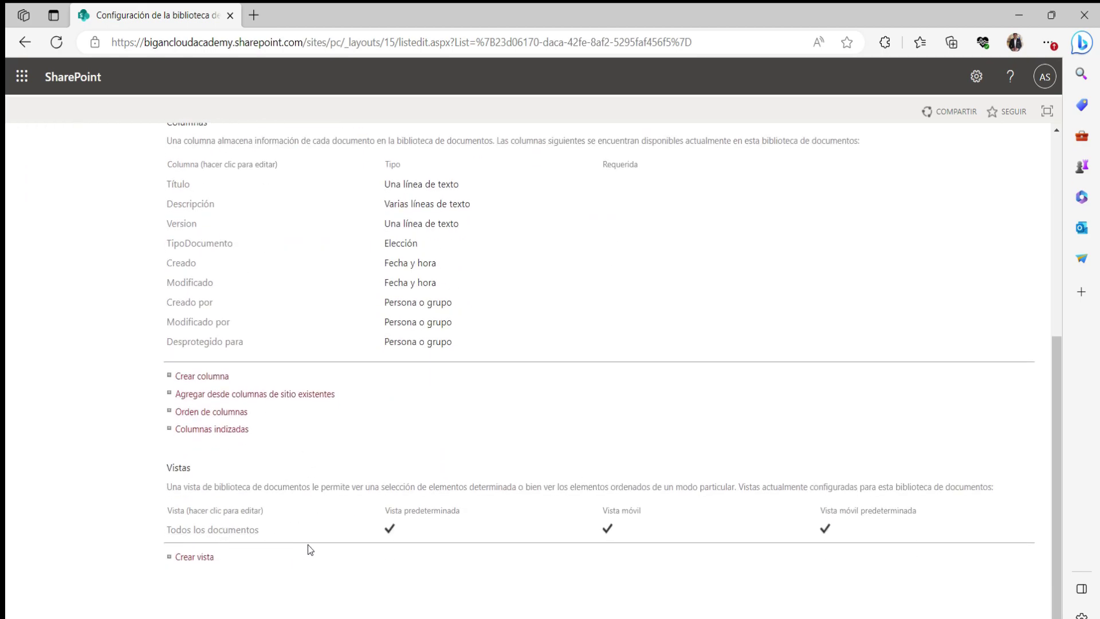
Review the Repositorio library's general settings, columns and views, and return to its document list.
{"action": "scroll", "coordinate": [310, 545], "scroll_direction": "up", "scroll_amount": 2}
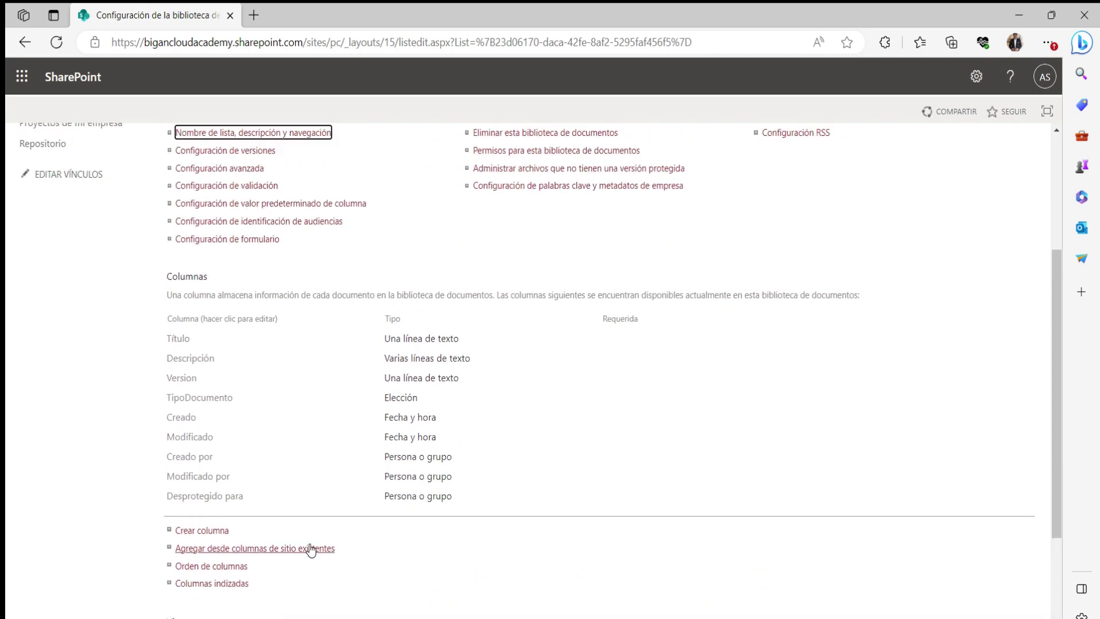
{"action": "scroll", "coordinate": [310, 547], "scroll_direction": "down", "scroll_amount": 2}
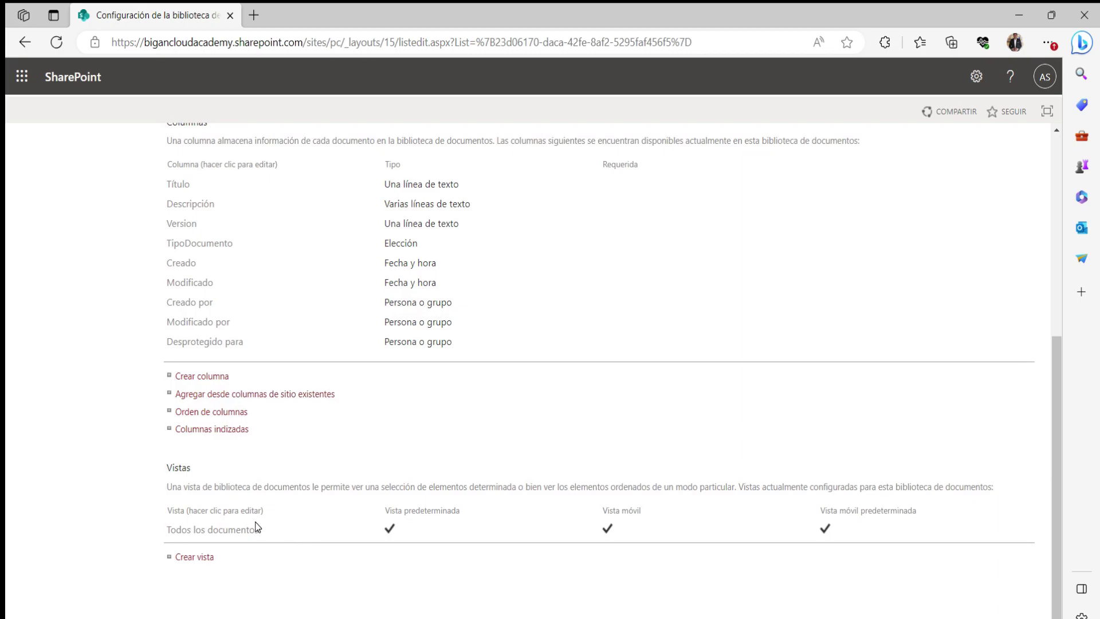
{"action": "scroll", "coordinate": [252, 518], "scroll_direction": "up", "scroll_amount": 2}
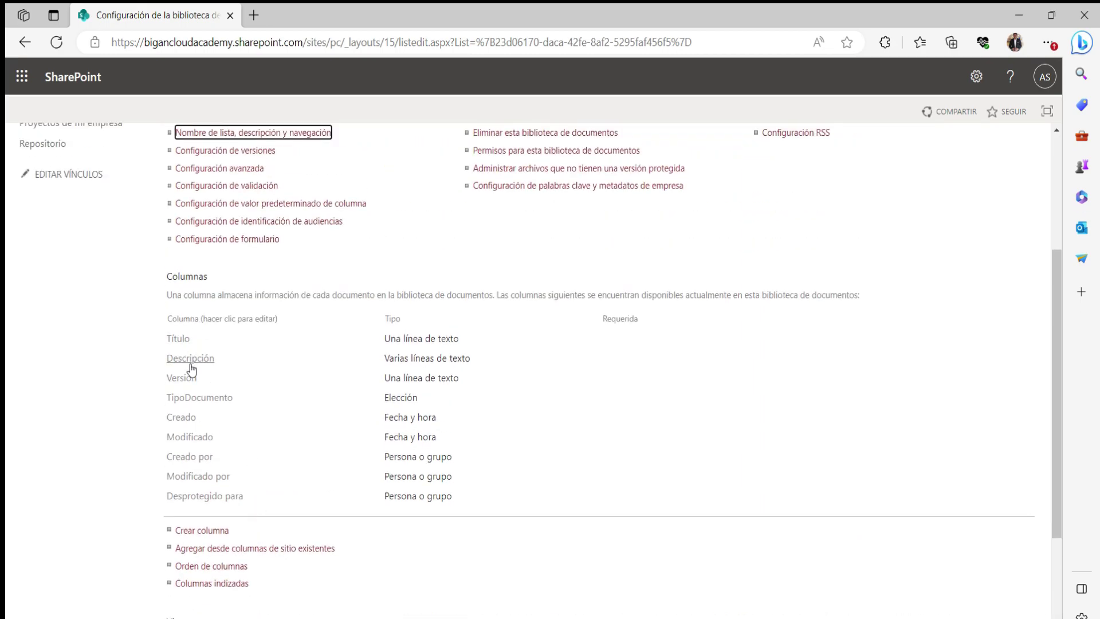
{"action": "scroll", "coordinate": [207, 506], "scroll_direction": "up", "scroll_amount": 1}
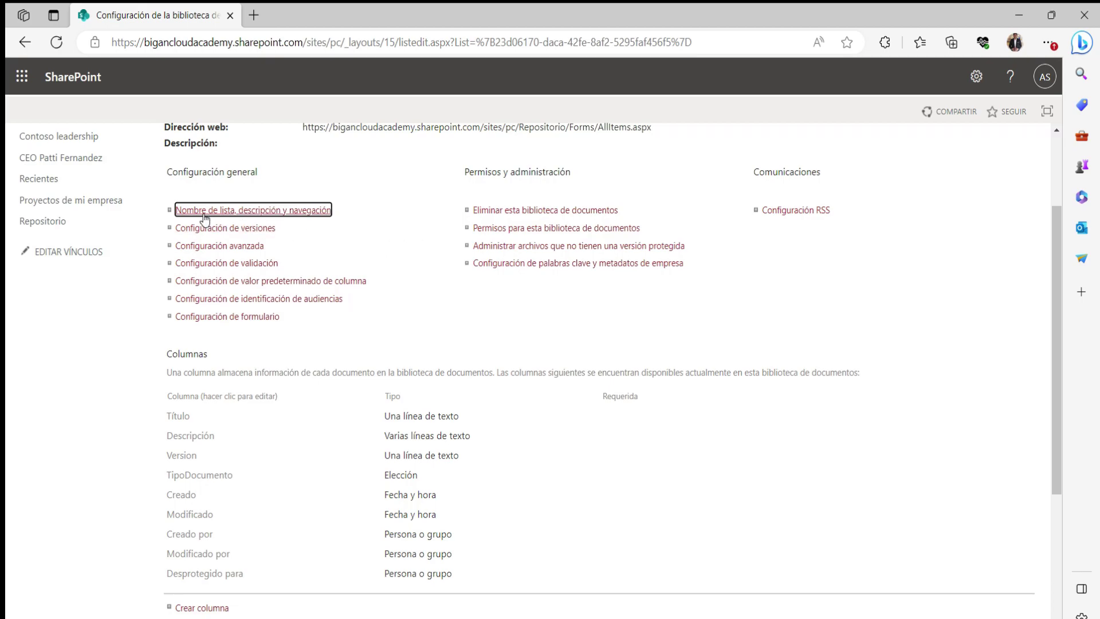
{"action": "scroll", "coordinate": [276, 273], "scroll_direction": "up", "scroll_amount": 3}
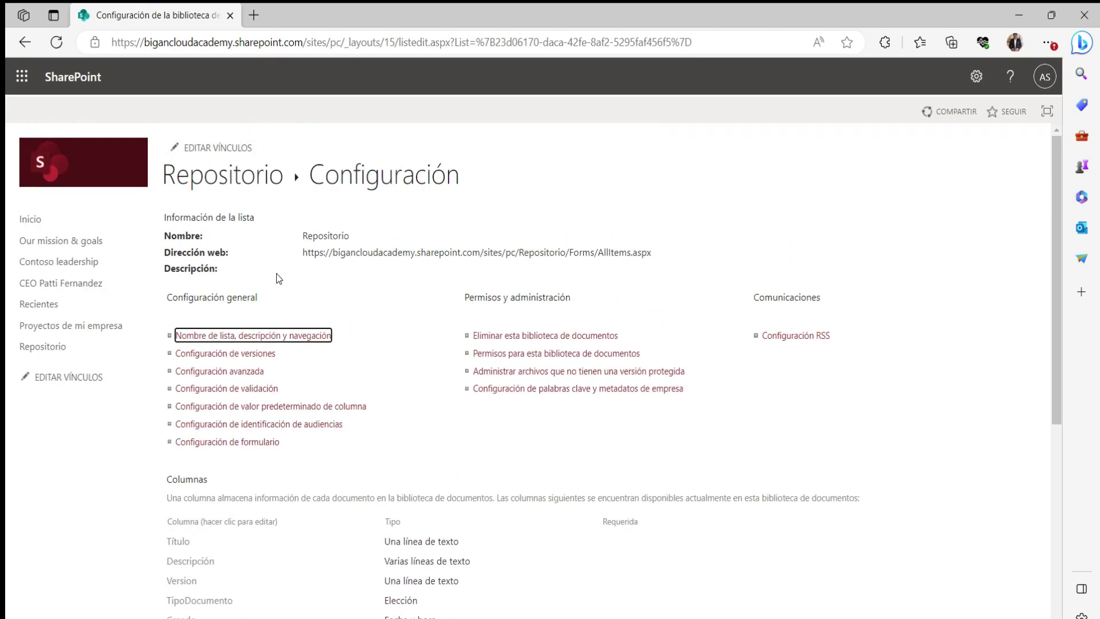
{"action": "left_click", "coordinate": [247, 177]}
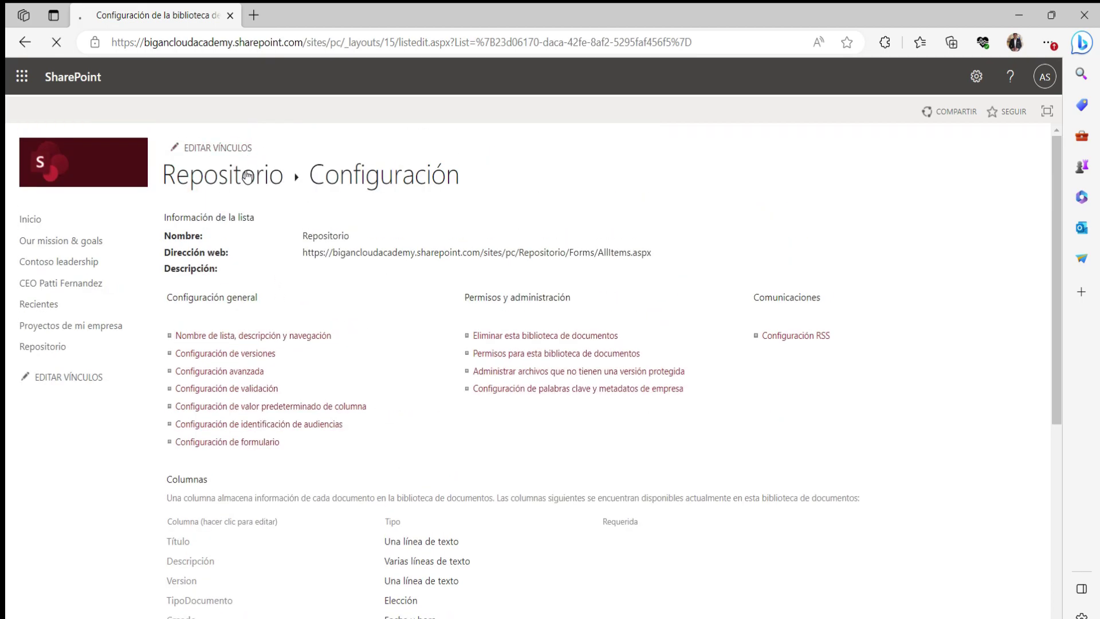
{"action": "left_click", "coordinate": [819, 67]}
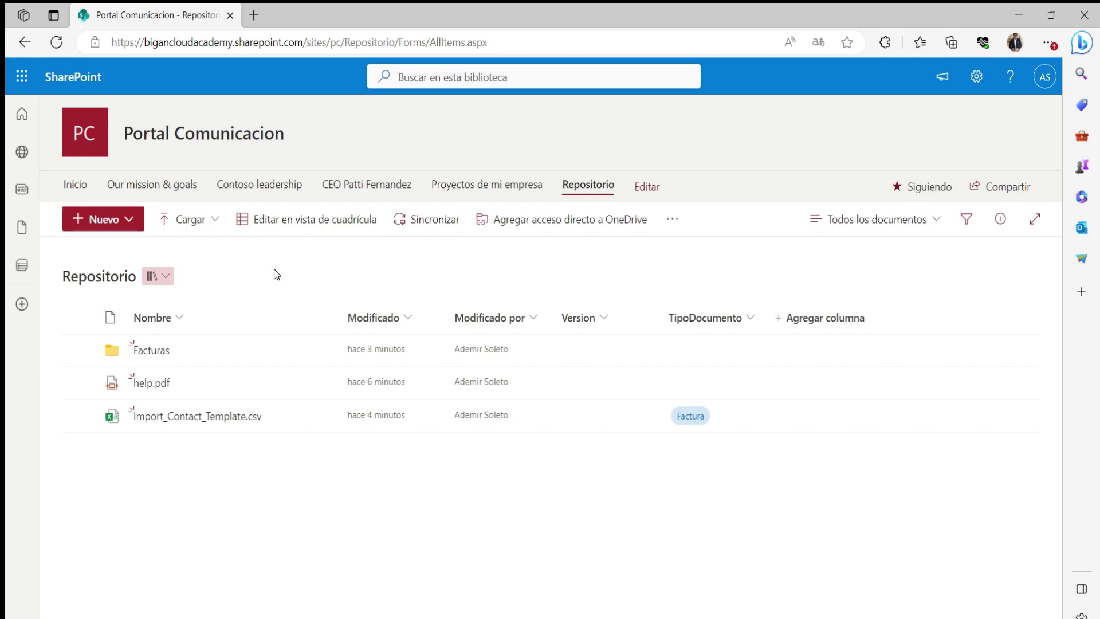
Examine the library's extra commands, including the Automatizar rules and the Integrar options for Power Apps and Power Automate.
{"action": "left_click", "coordinate": [675, 220]}
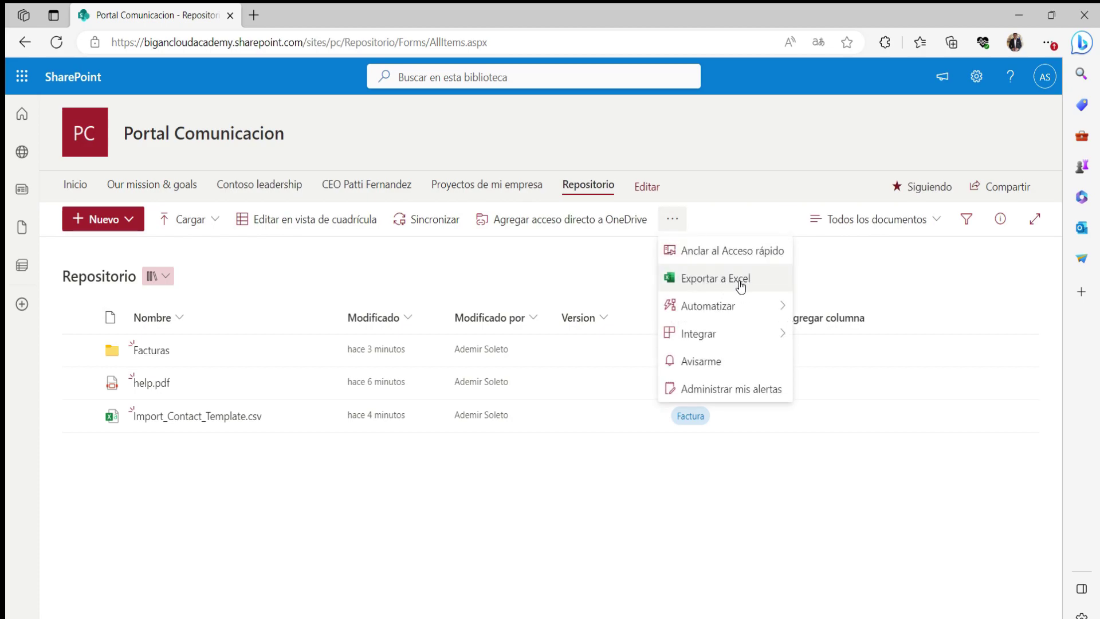
{"action": "mouse_move", "coordinate": [776, 308]}
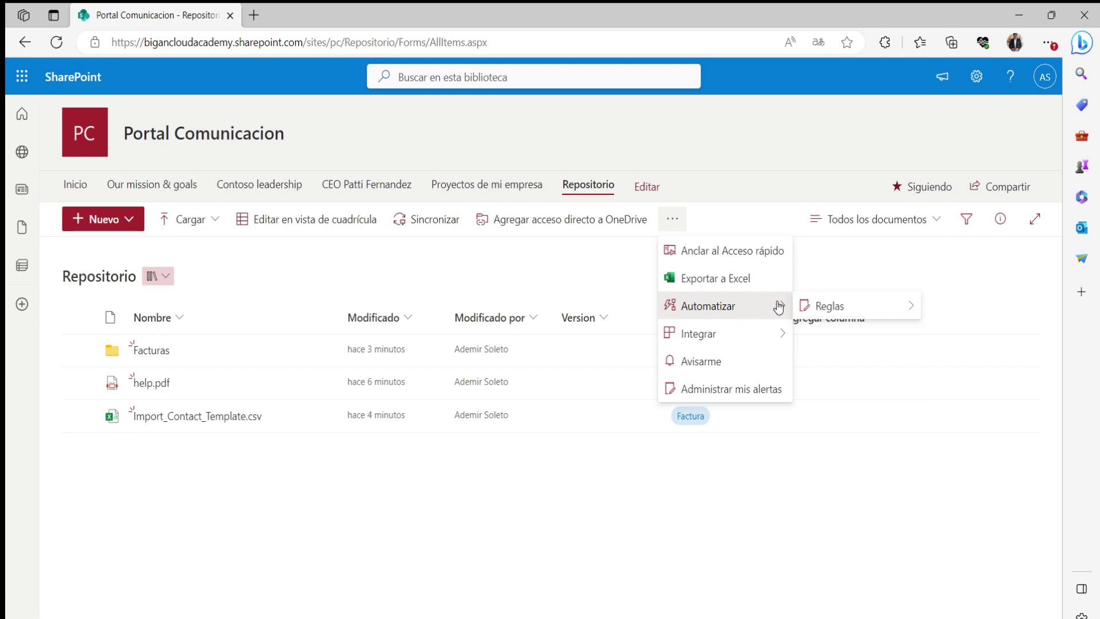
{"action": "mouse_move", "coordinate": [874, 312]}
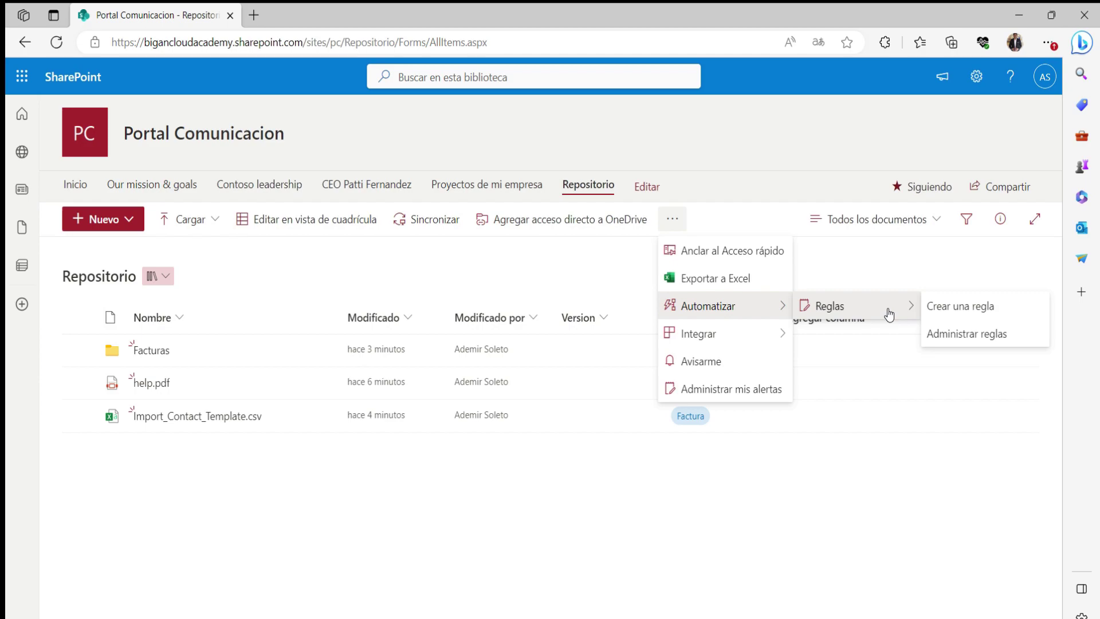
{"action": "mouse_move", "coordinate": [782, 334]}
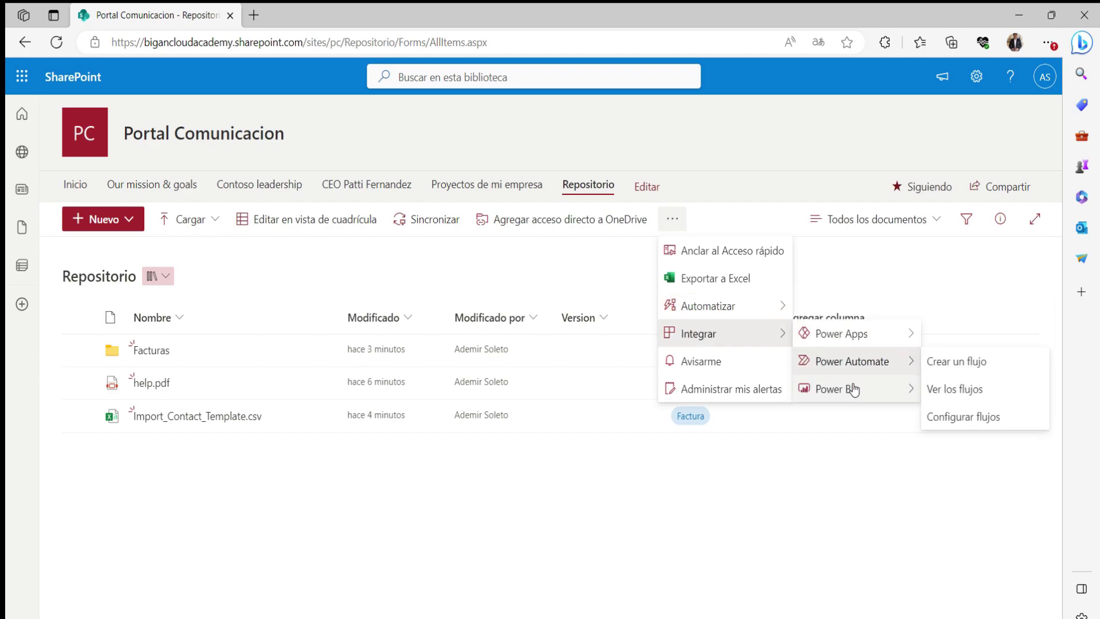
{"action": "mouse_move", "coordinate": [850, 340]}
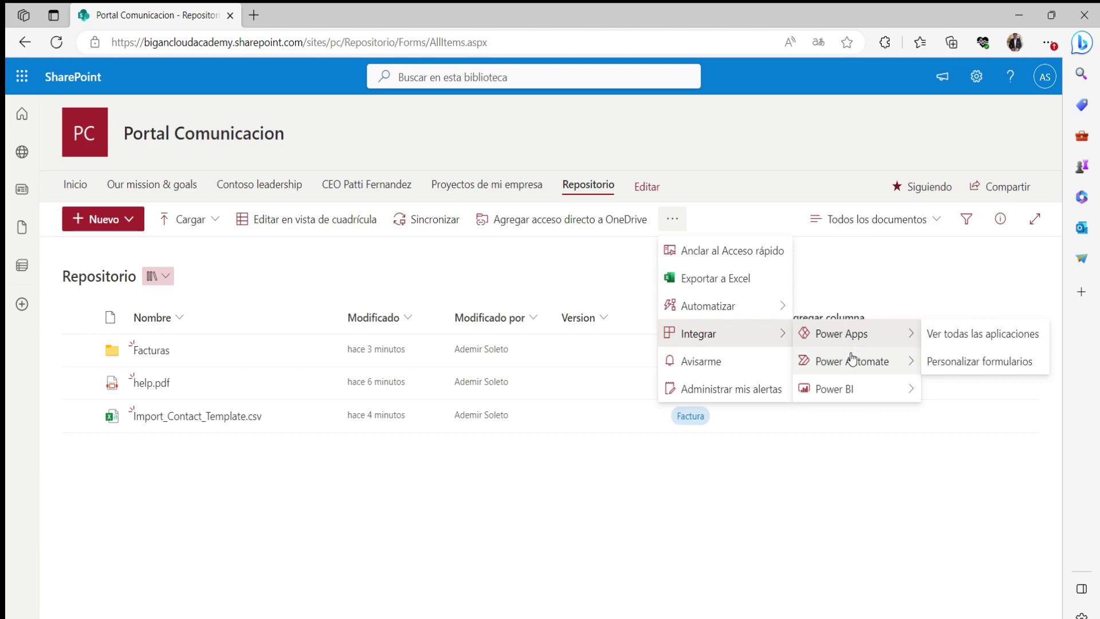
{"action": "mouse_move", "coordinate": [848, 367]}
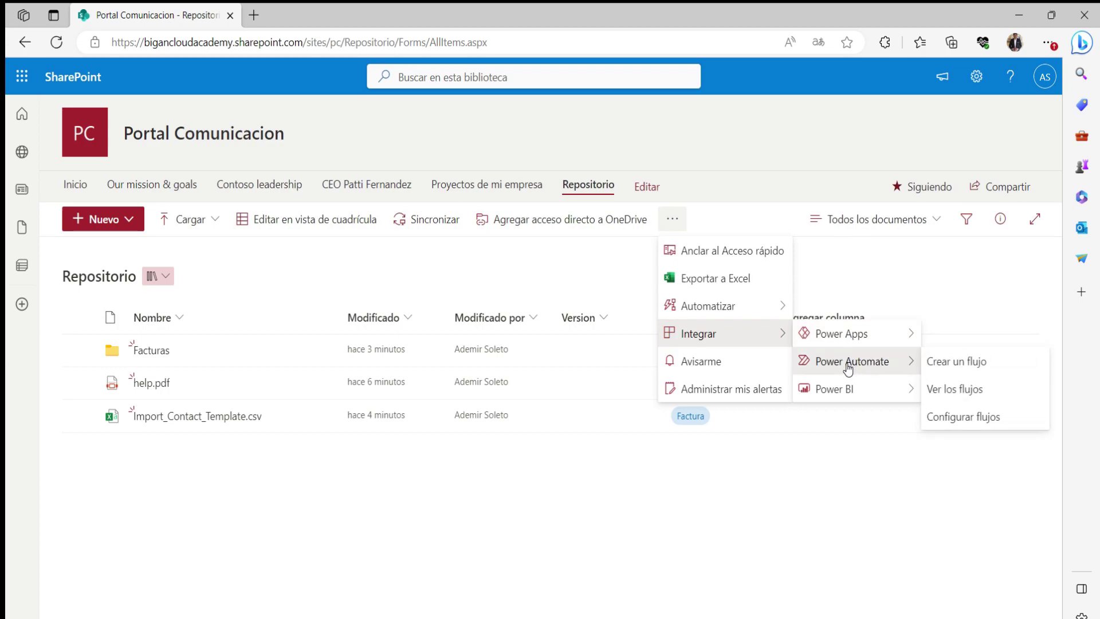
{"action": "left_click", "coordinate": [346, 250]}
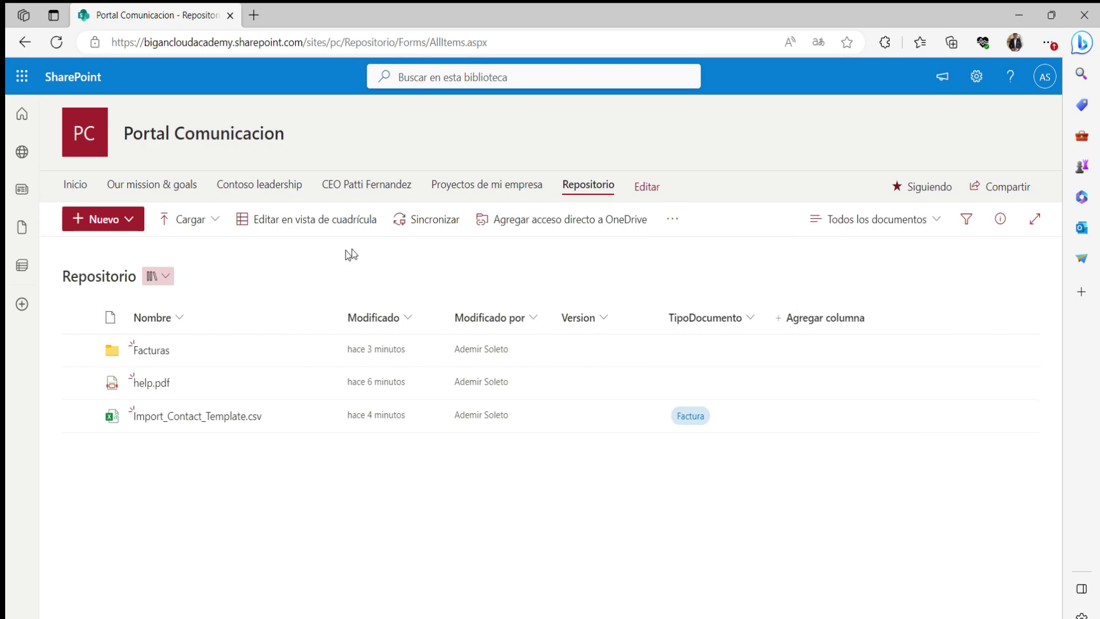
{"action": "left_click", "coordinate": [429, 226]}
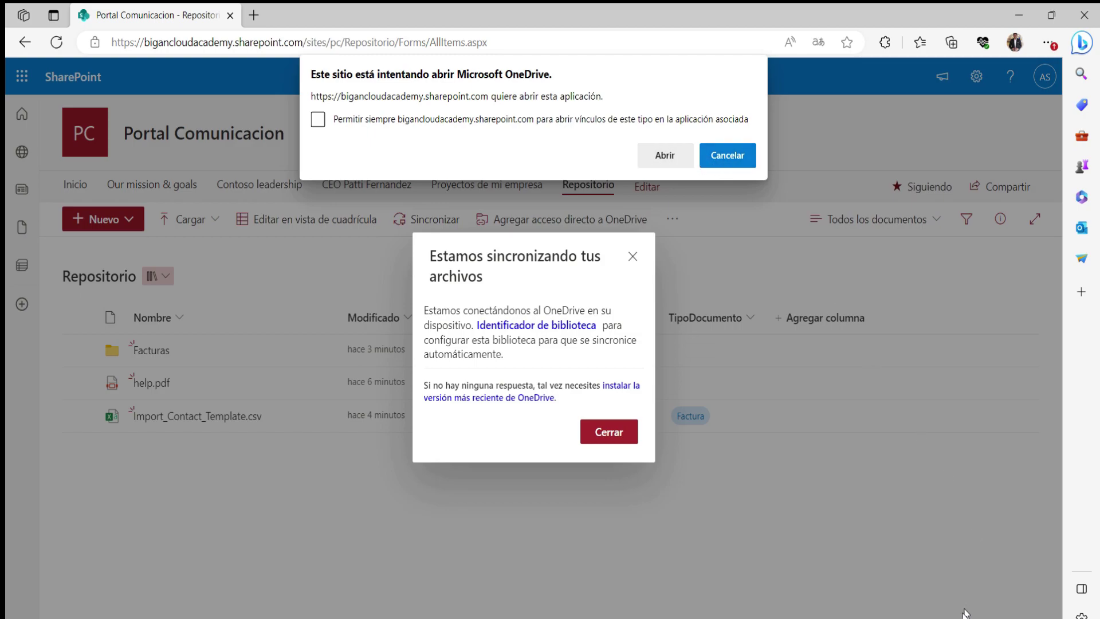
{"action": "left_click", "coordinate": [731, 157]}
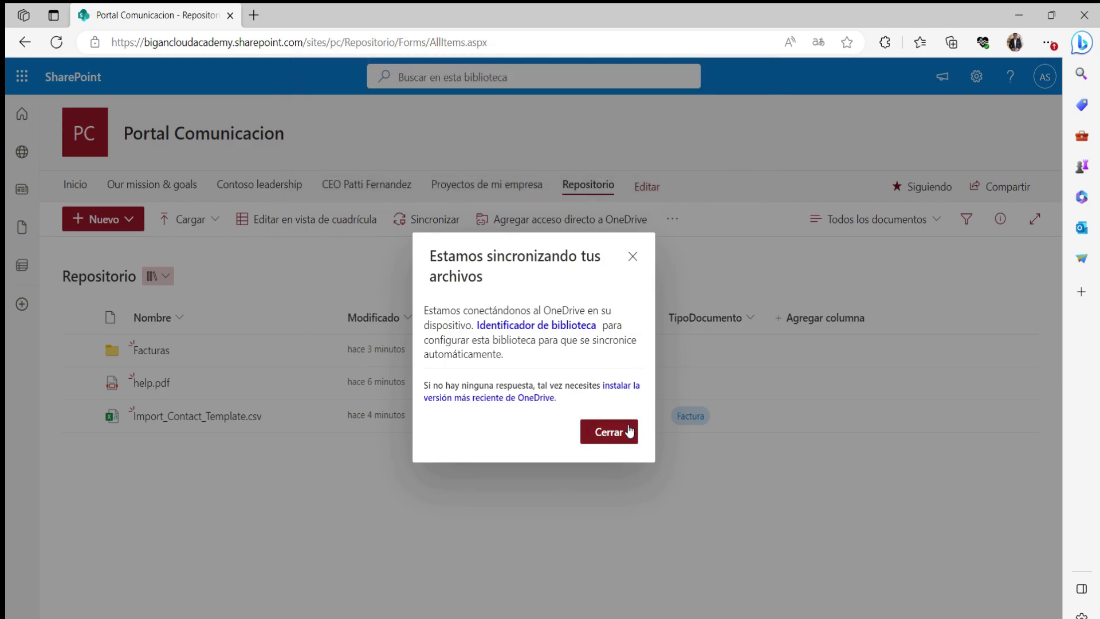
{"action": "left_click", "coordinate": [629, 431]}
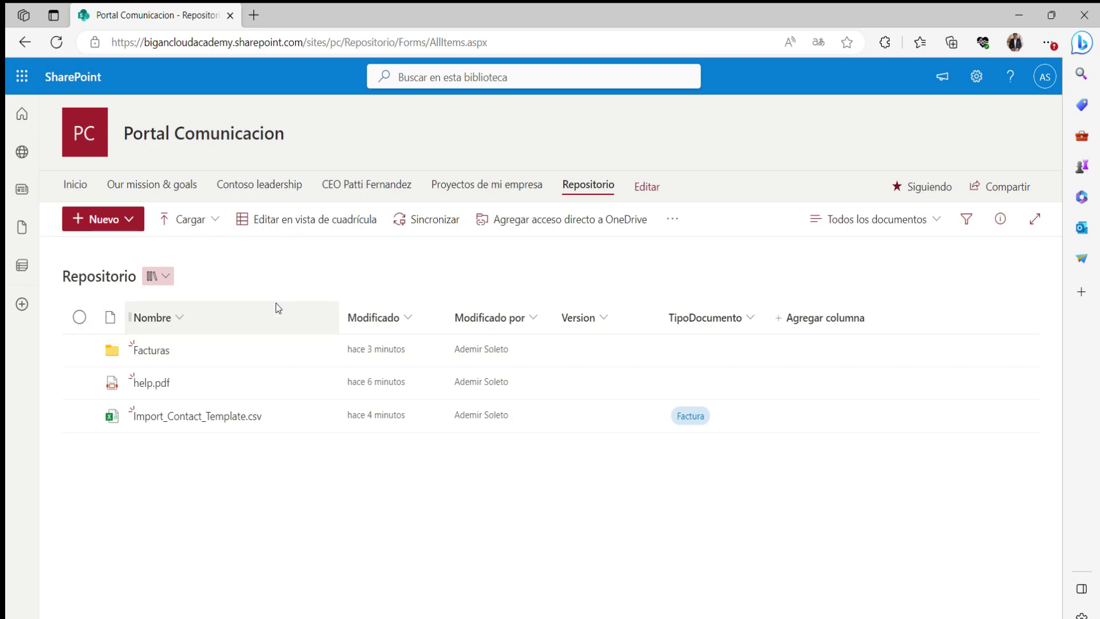
Switch the library to grid editing and set the Facturas folder's TipoDocumento to Legal.
{"action": "left_click", "coordinate": [302, 228]}
{"action": "left_click", "coordinate": [523, 359]}
{"action": "left_click", "coordinate": [562, 360]}
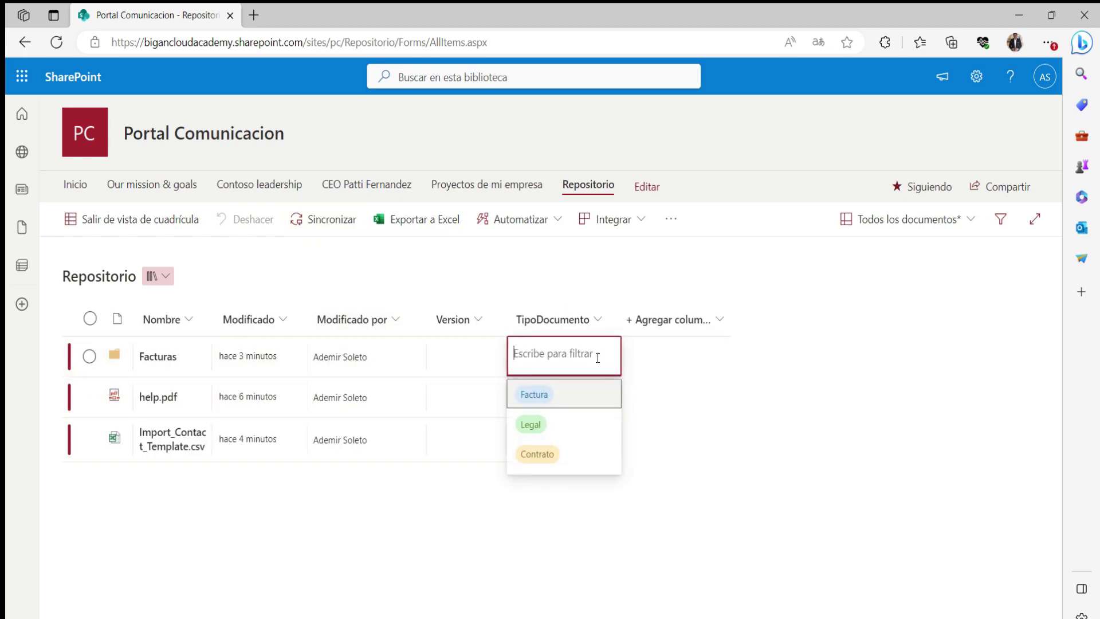
{"action": "left_click", "coordinate": [556, 427]}
Set the TipoDocumento of help.pdf to Contrato and exit grid editing.
{"action": "left_click", "coordinate": [605, 400]}
{"action": "left_click", "coordinate": [610, 395]}
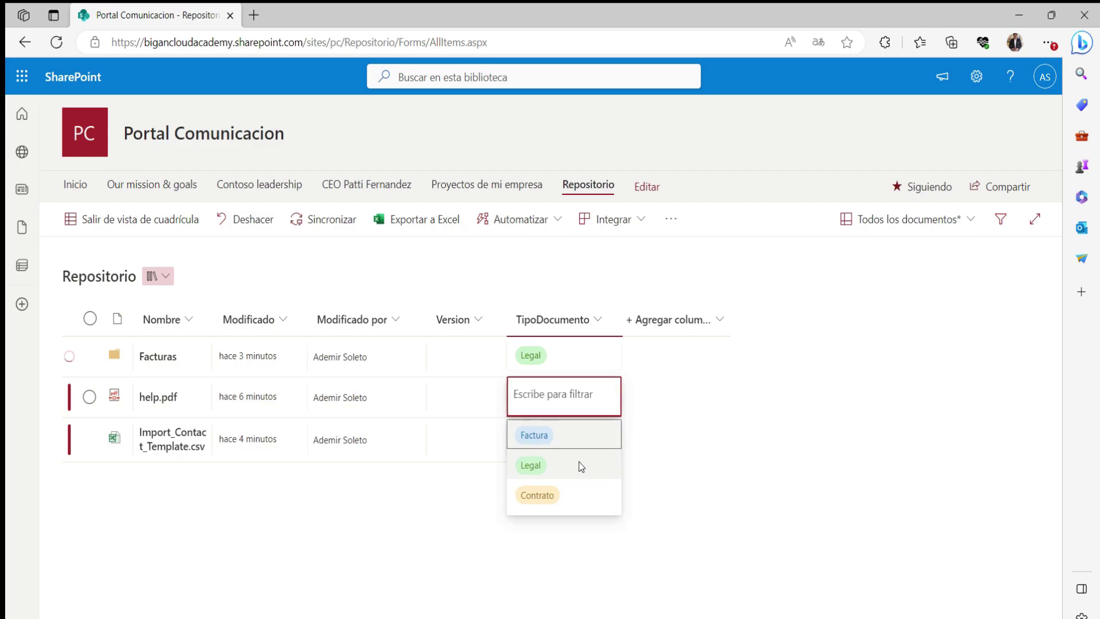
{"action": "left_click", "coordinate": [552, 493]}
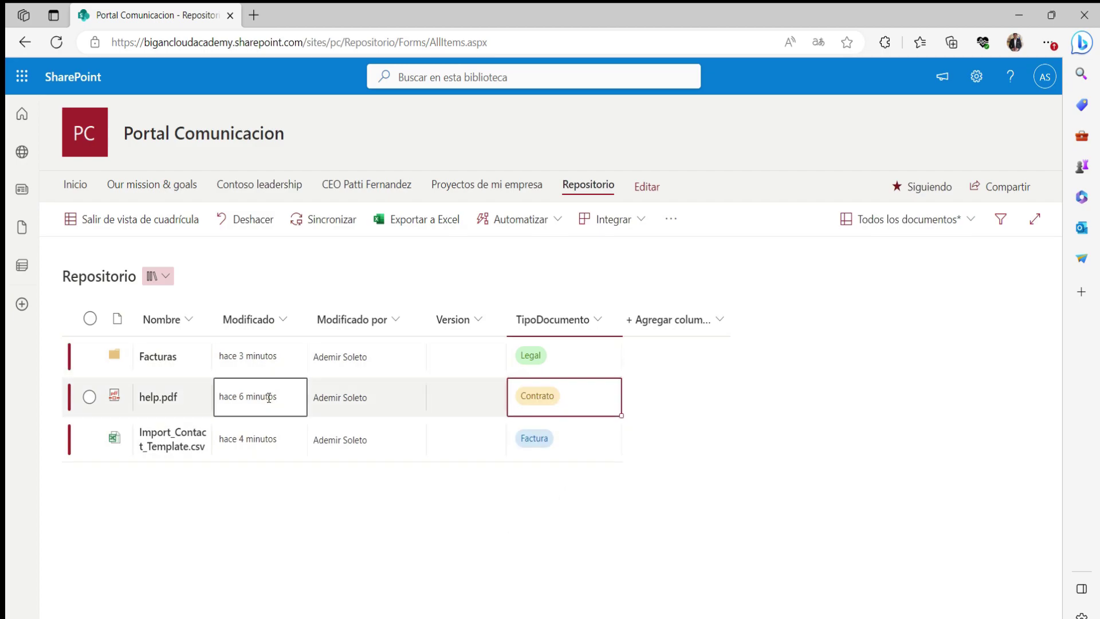
{"action": "left_click", "coordinate": [412, 409]}
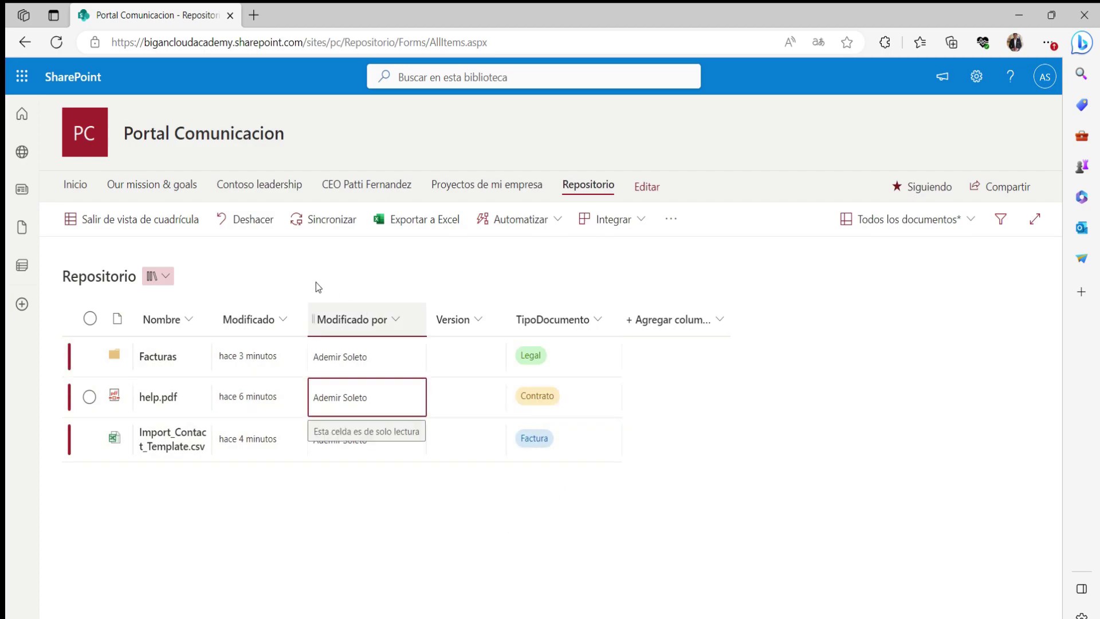
{"action": "left_click", "coordinate": [178, 223]}
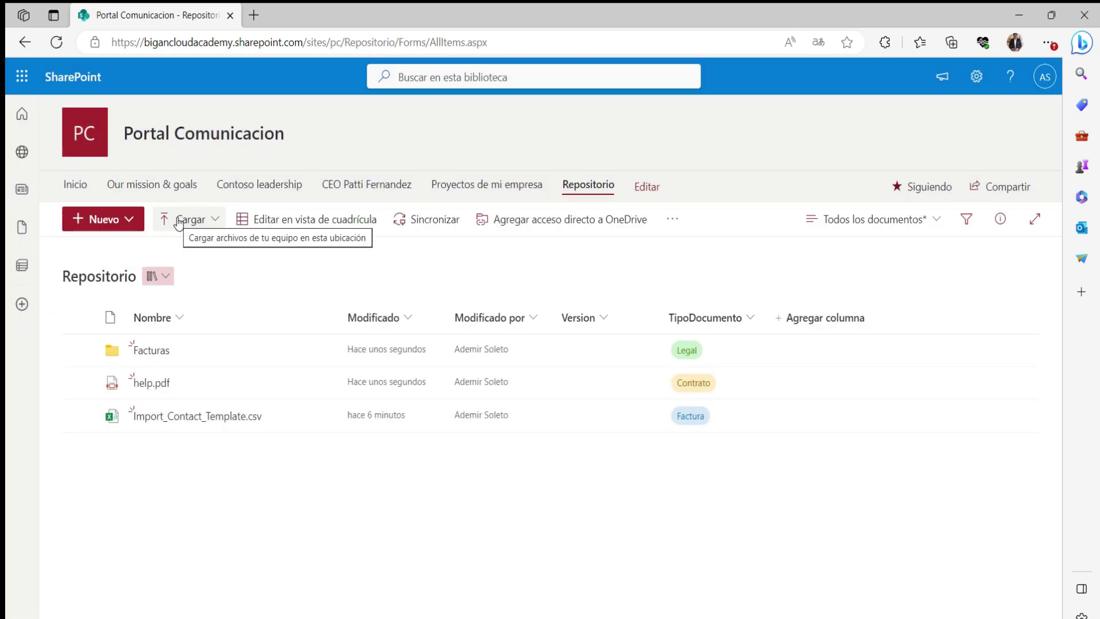